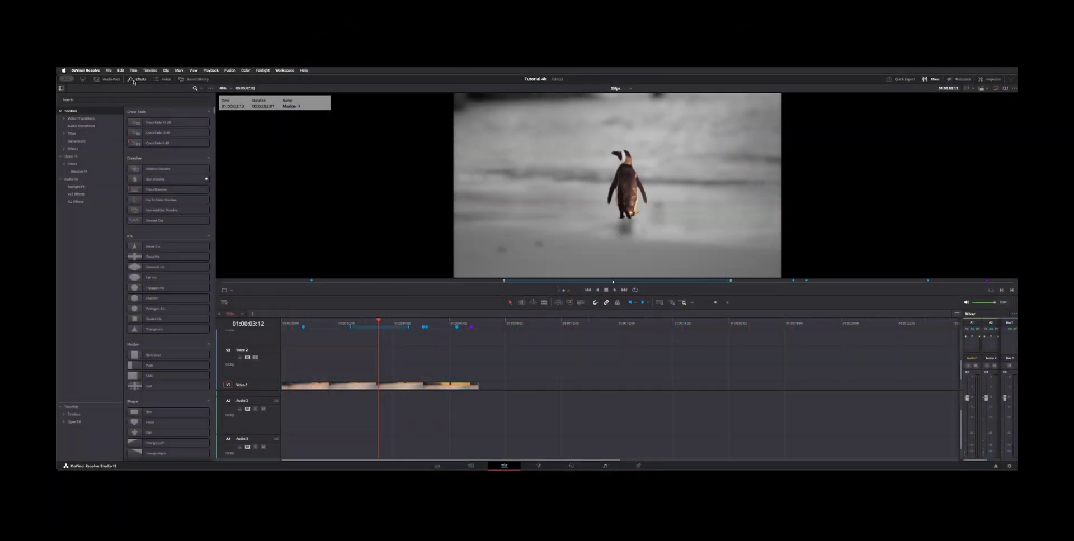
Hide the Effects library and open the Index panel
{"action": "left_click", "coordinate": [135, 82]}
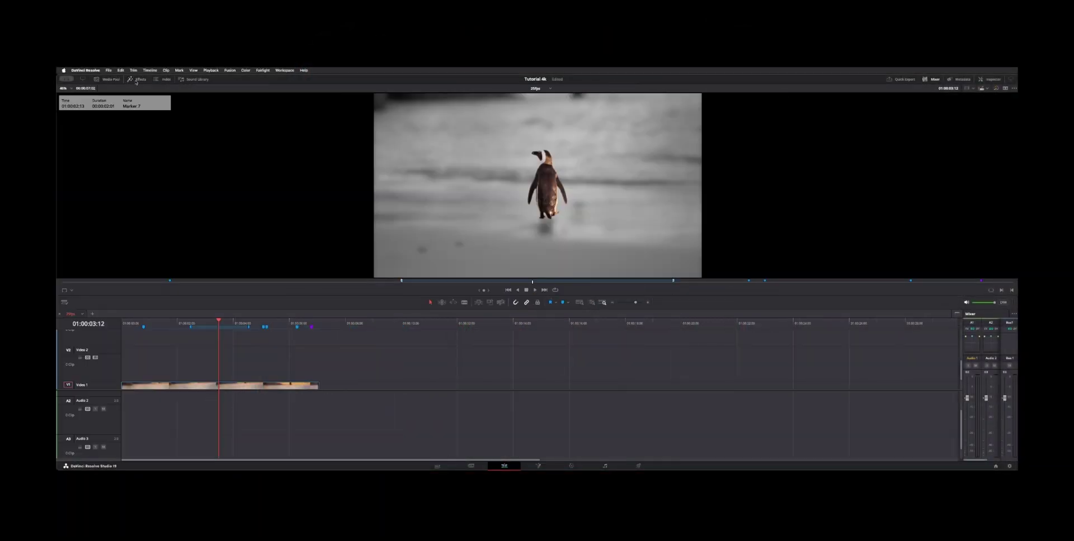
{"action": "left_click", "coordinate": [158, 79]}
{"action": "left_click", "coordinate": [159, 79]}
{"action": "left_click", "coordinate": [159, 80]}
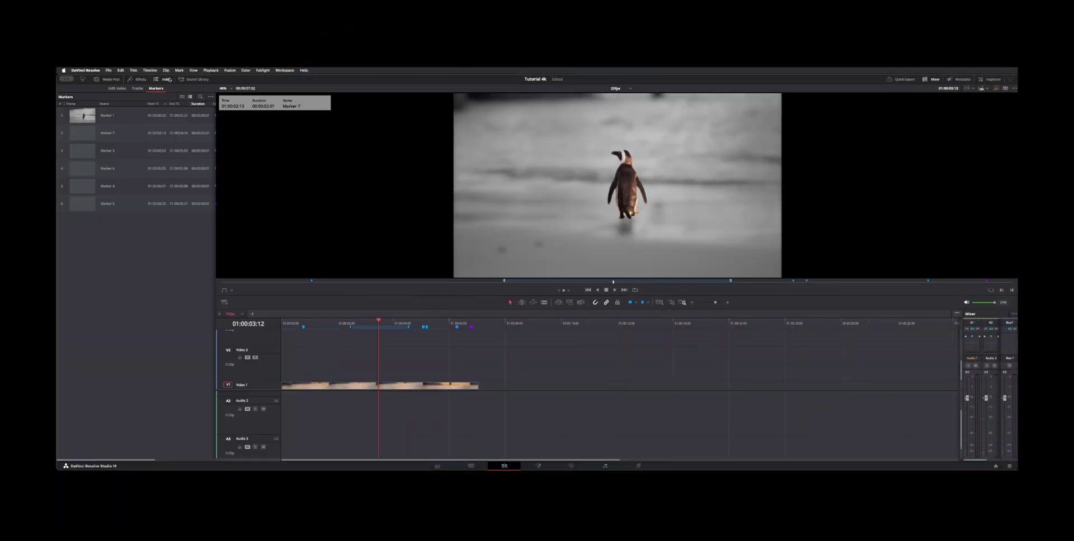
Look through the Edit Index and Tracks lists, then show the six-marker list with thumbnails
{"action": "left_click", "coordinate": [112, 88]}
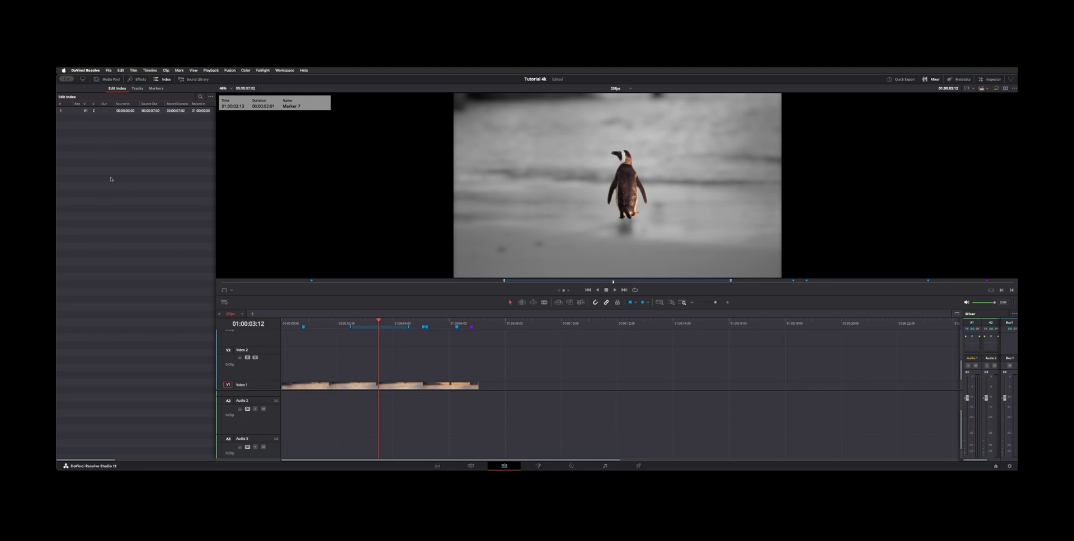
{"action": "left_click", "coordinate": [137, 88]}
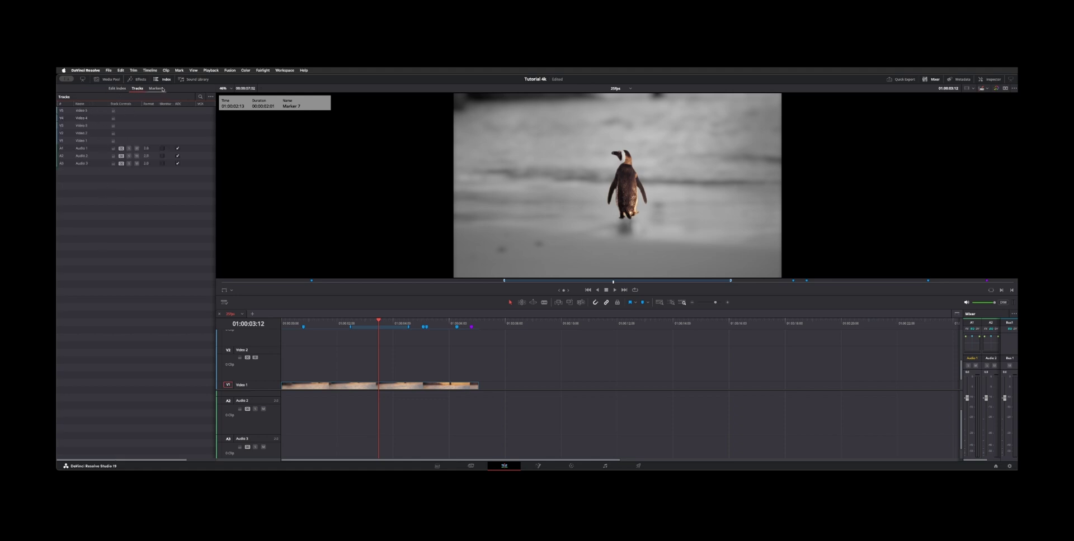
{"action": "left_click", "coordinate": [156, 89]}
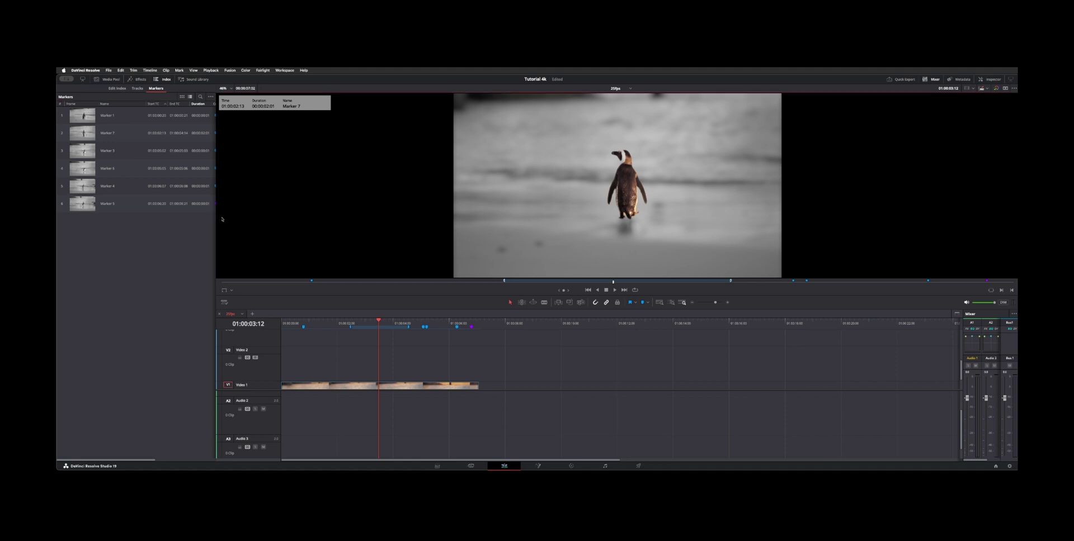
Widen the Index panel and delete Marker 7 at 01:00:03:22 from the timeline ruler
{"action": "left_click_drag", "start_coordinate": [215, 218], "coordinate": [241, 219]}
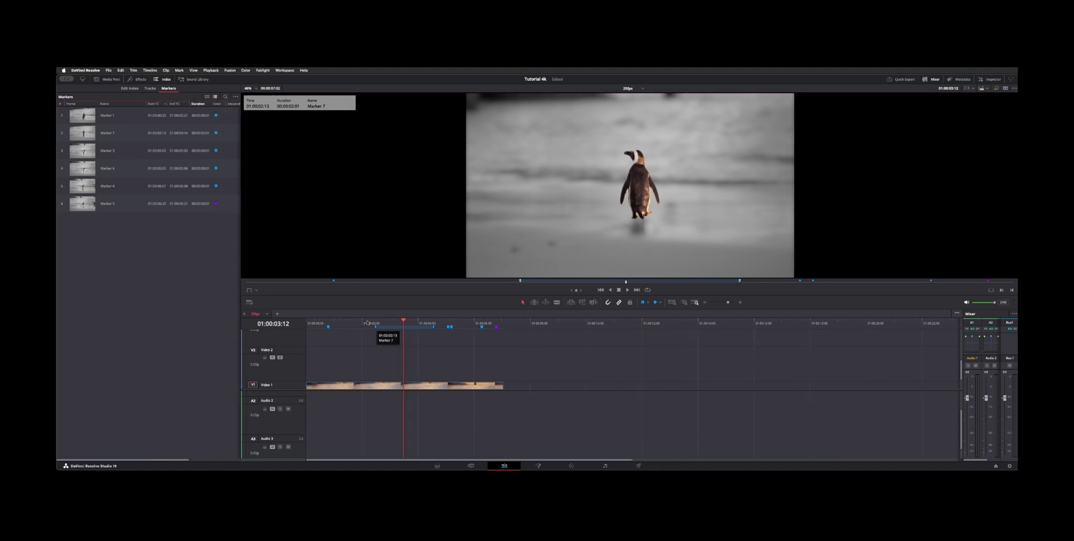
{"action": "left_click", "coordinate": [414, 321]}
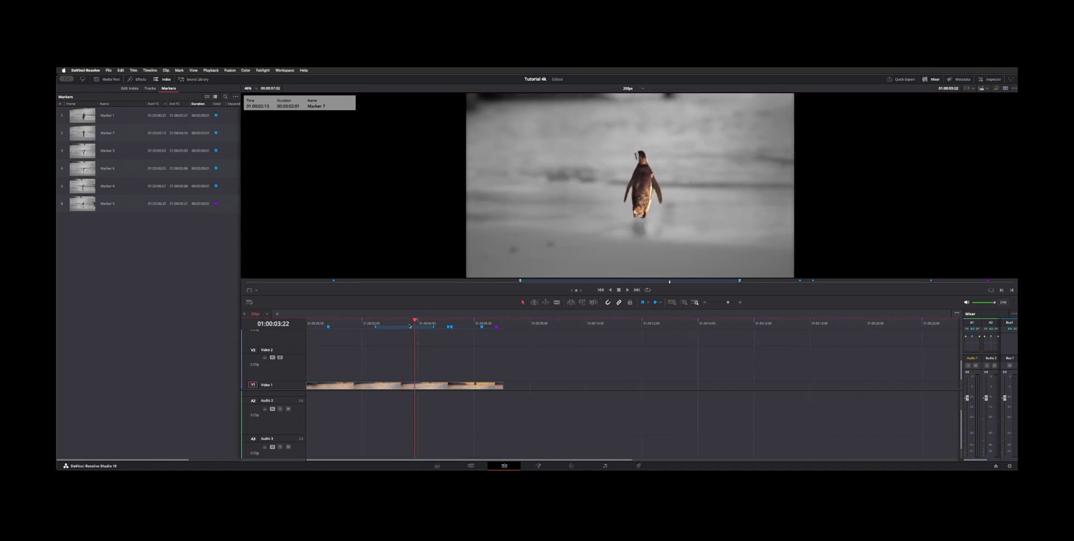
{"action": "double_click", "coordinate": [410, 326]}
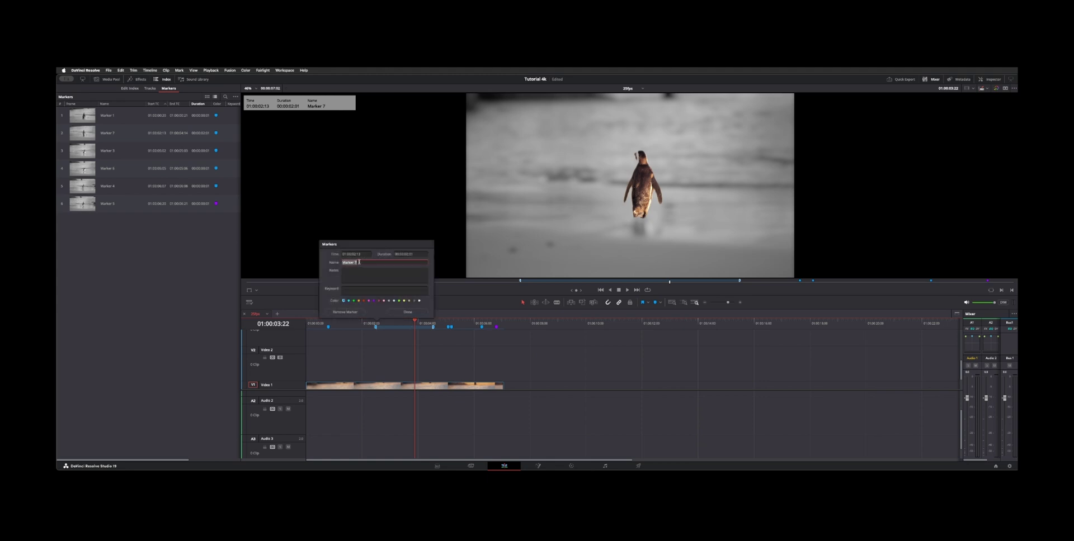
{"action": "key", "text": "Tab"}
{"action": "key", "text": "Tab"}
{"action": "key", "text": "Tab"}
{"action": "key", "text": "Tab"}
{"action": "left_click", "coordinate": [358, 270]}
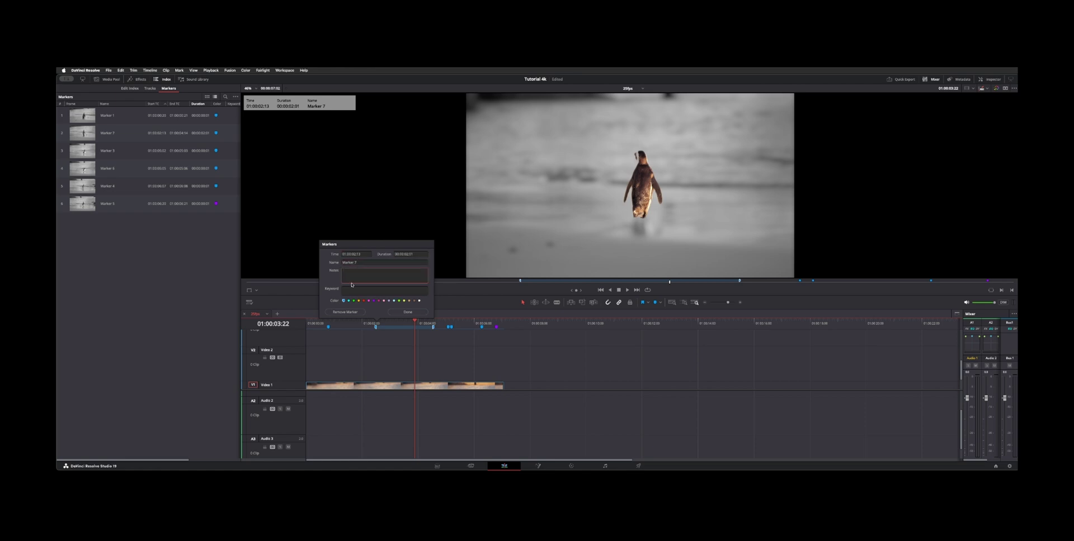
{"action": "left_click", "coordinate": [345, 312]}
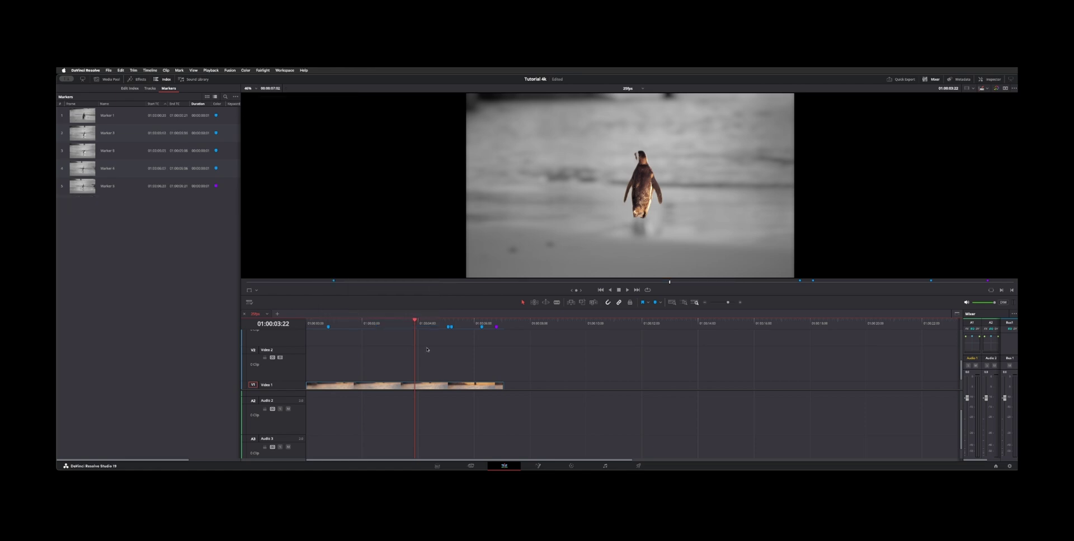
{"action": "left_click", "coordinate": [434, 323]}
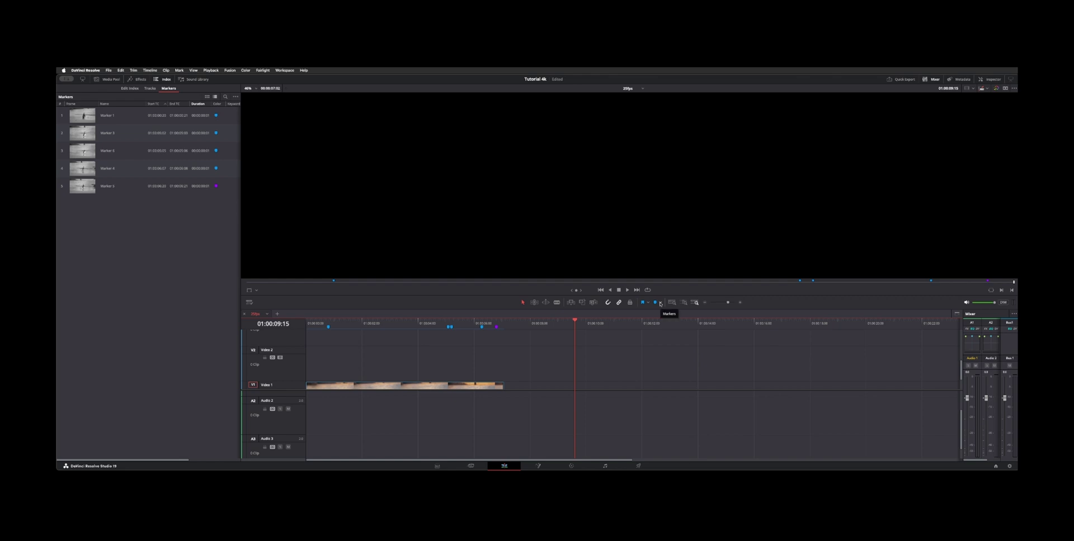
{"action": "left_click", "coordinate": [660, 304]}
{"action": "left_click", "coordinate": [663, 312]}
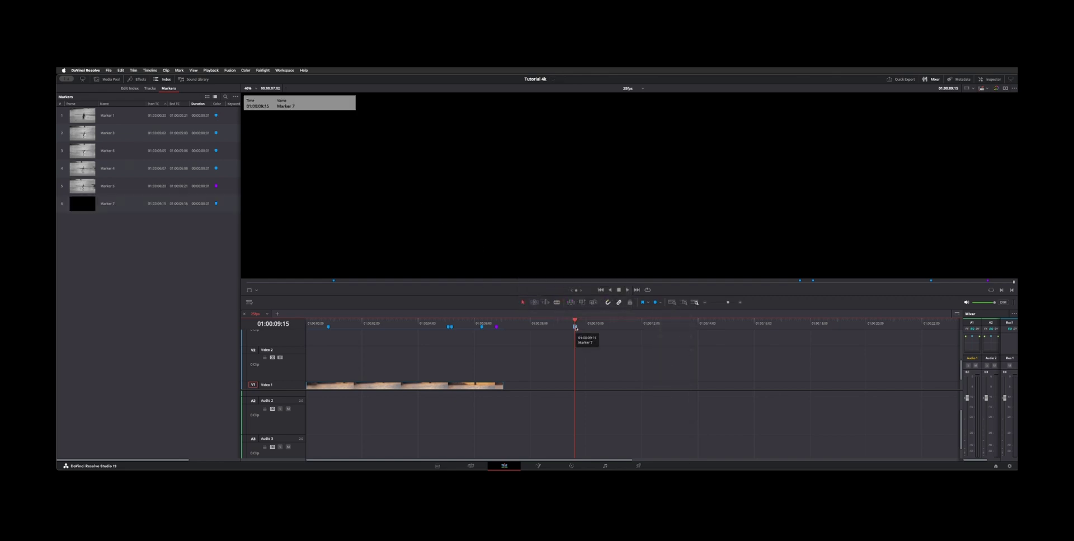
{"action": "left_click", "coordinate": [575, 326]}
{"action": "key", "text": "BackSpace"}
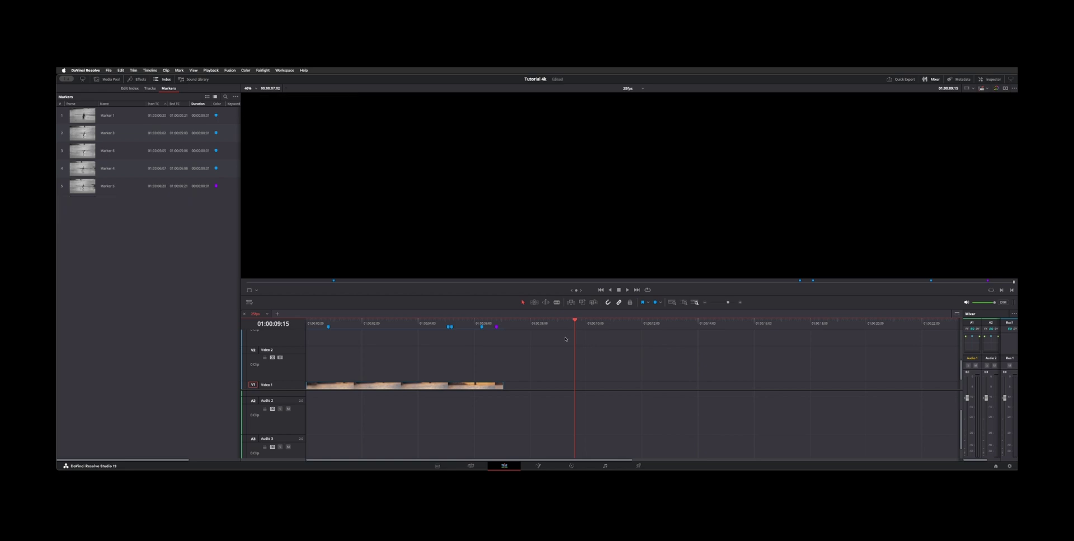
{"action": "left_click", "coordinate": [408, 322]}
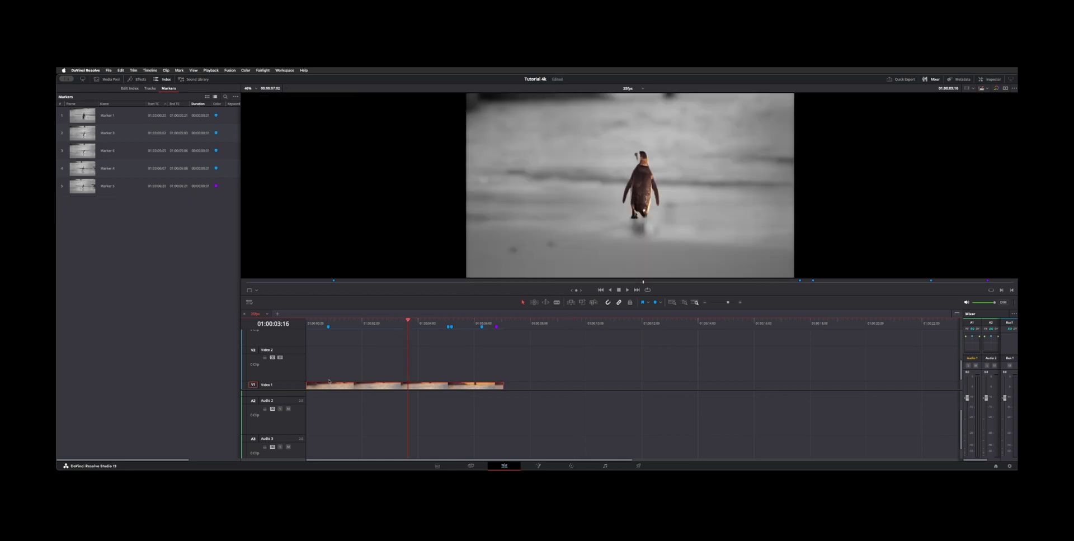
{"action": "scroll", "coordinate": [329, 381], "scroll_direction": "up", "scroll_amount": 3}
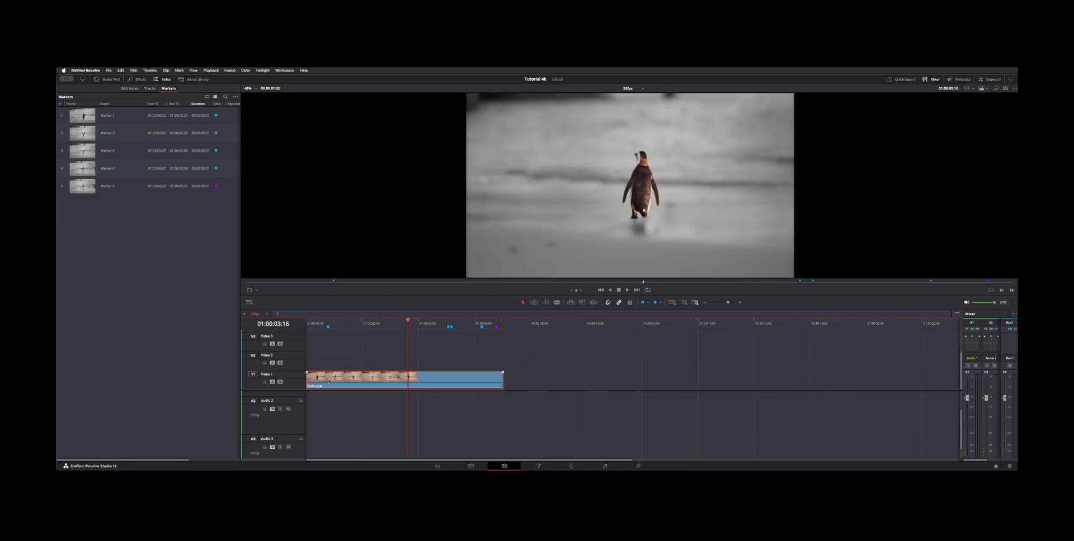
Add clip marker Marker 1 at 01:00:03:16 and select the Video 1 clip
{"action": "key", "text": "m"}
{"action": "key", "text": "m"}
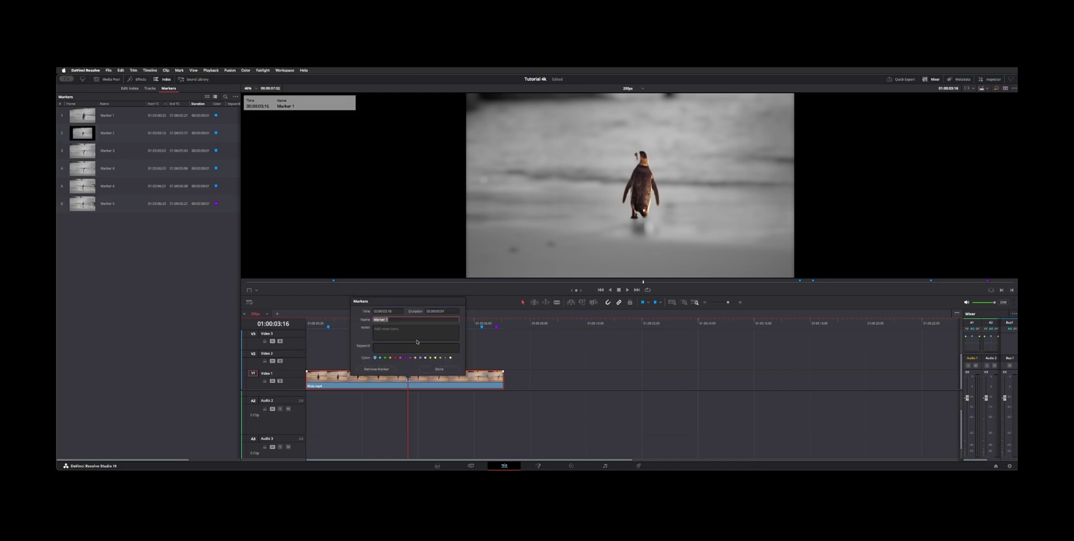
{"action": "left_click", "coordinate": [439, 369]}
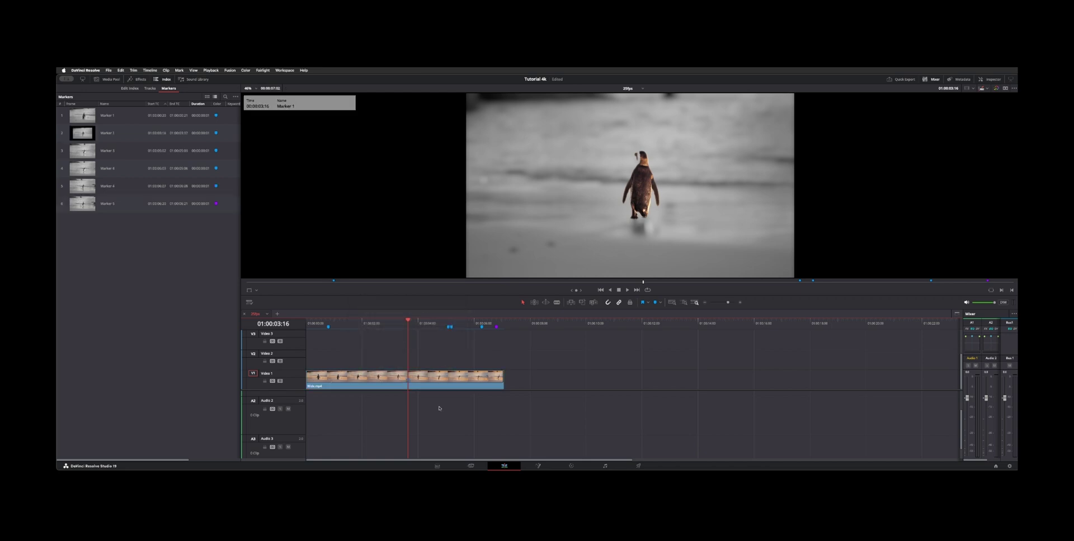
{"action": "left_click_drag", "start_coordinate": [409, 318], "coordinate": [400, 321]}
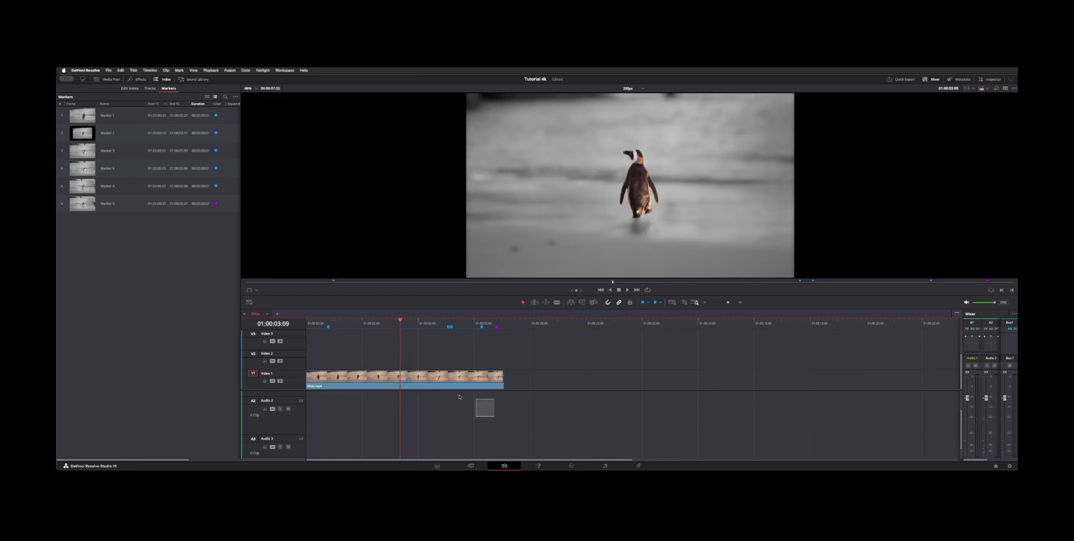
{"action": "left_click", "coordinate": [418, 378]}
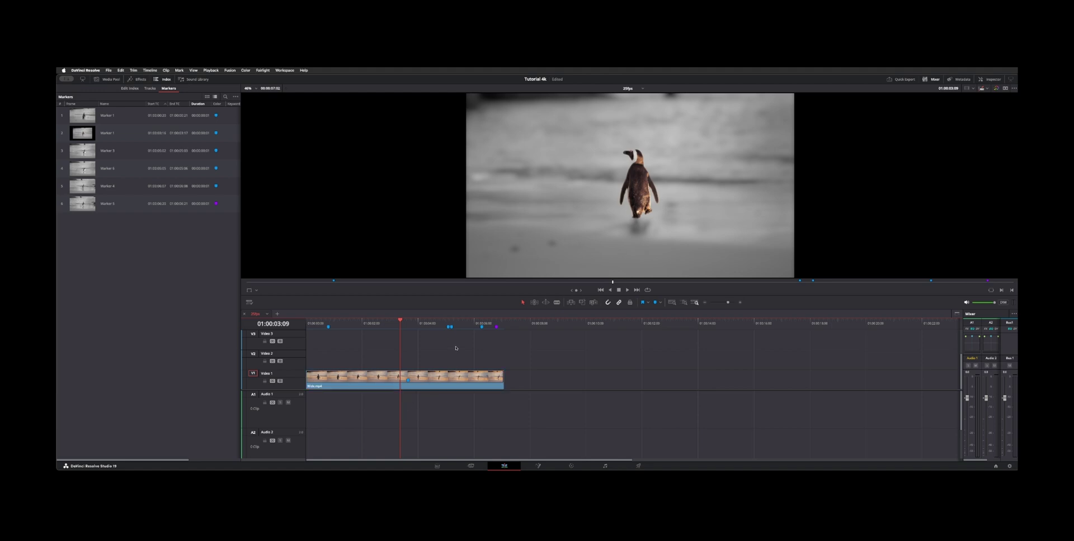
{"action": "right_click", "coordinate": [433, 328]}
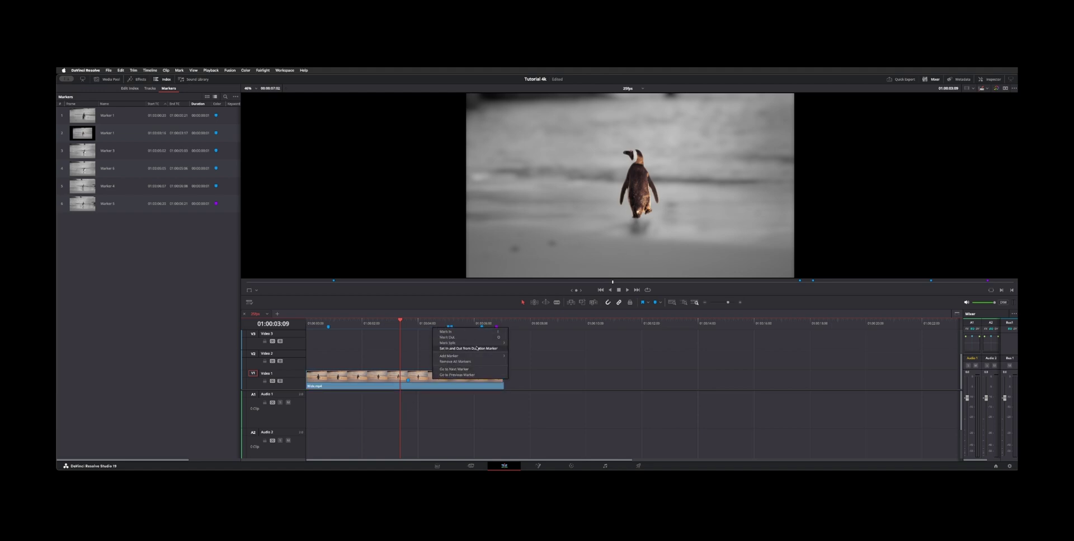
{"action": "left_click", "coordinate": [455, 362]}
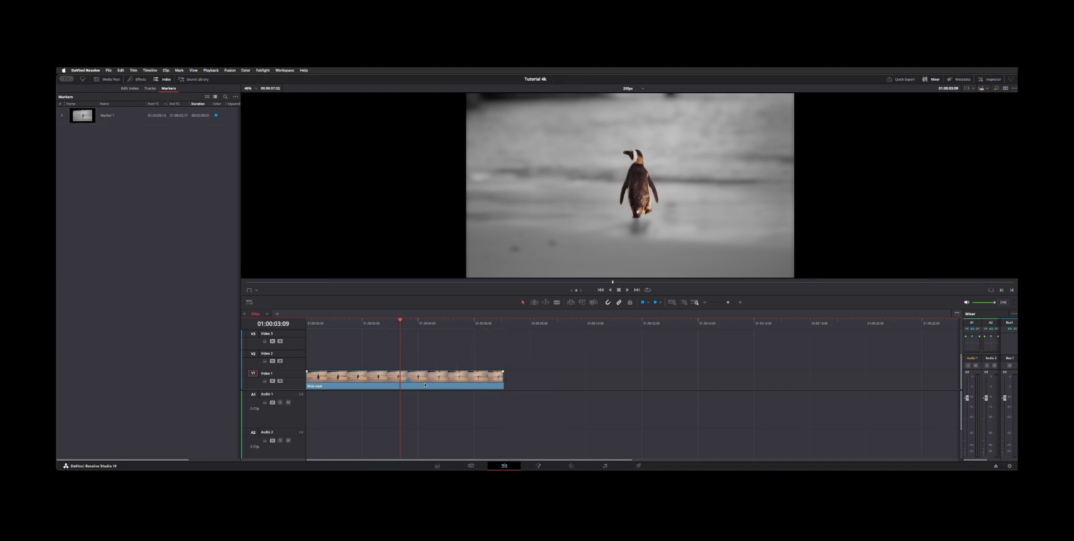
{"action": "key", "text": "super+z"}
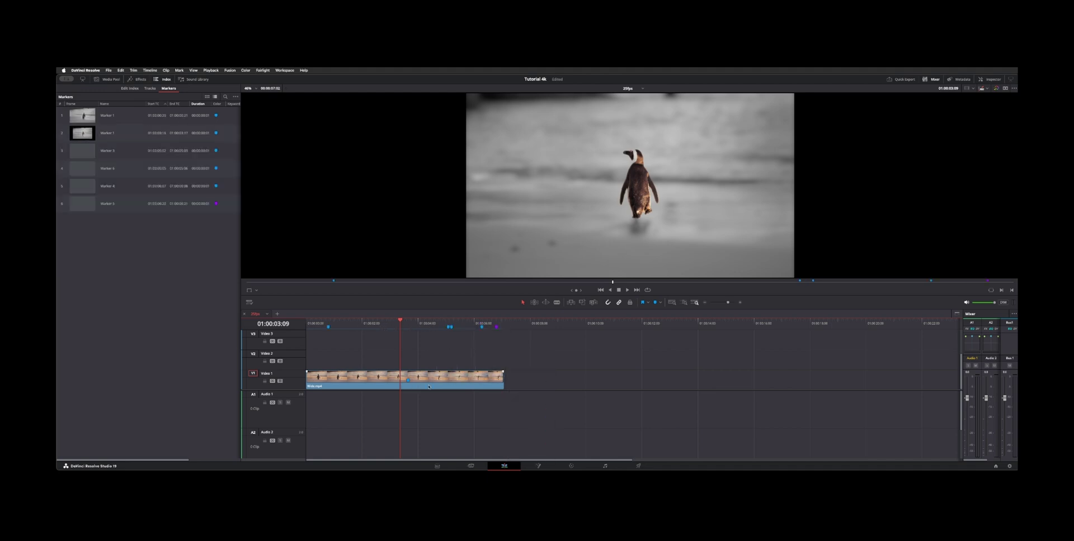
{"action": "right_click", "coordinate": [408, 382]}
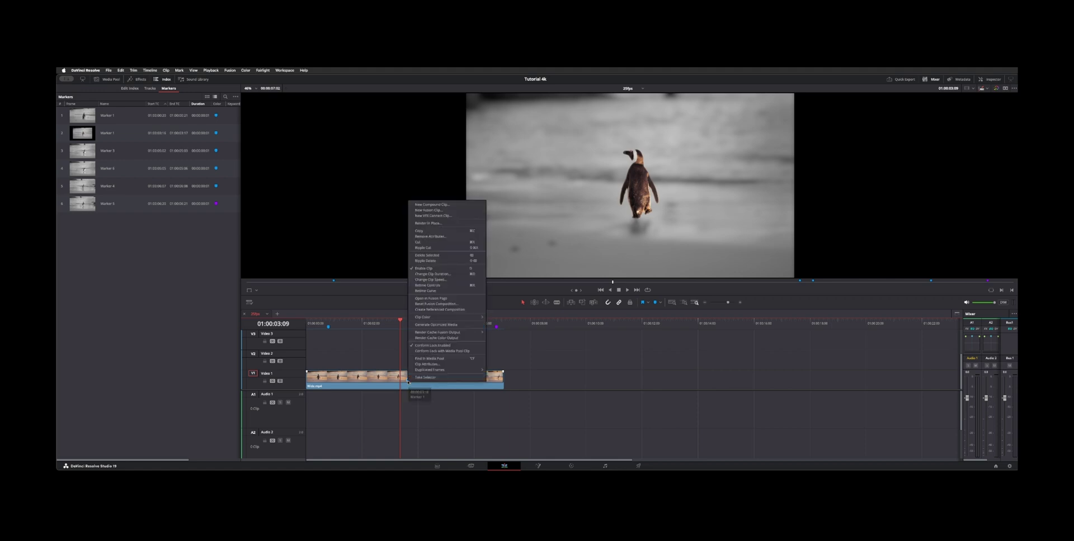
{"action": "left_click", "coordinate": [429, 419]}
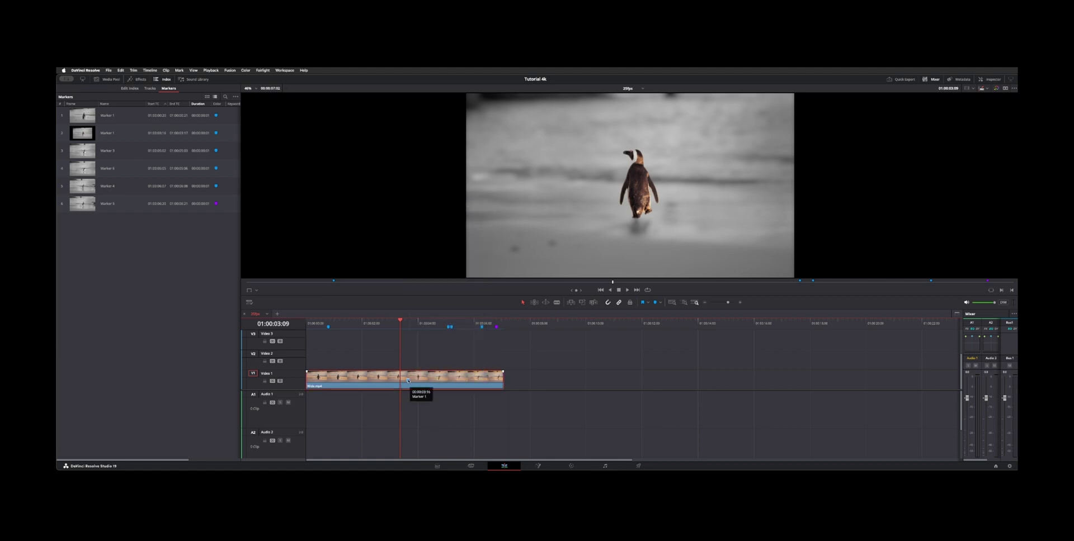
{"action": "key", "text": "BackSpace"}
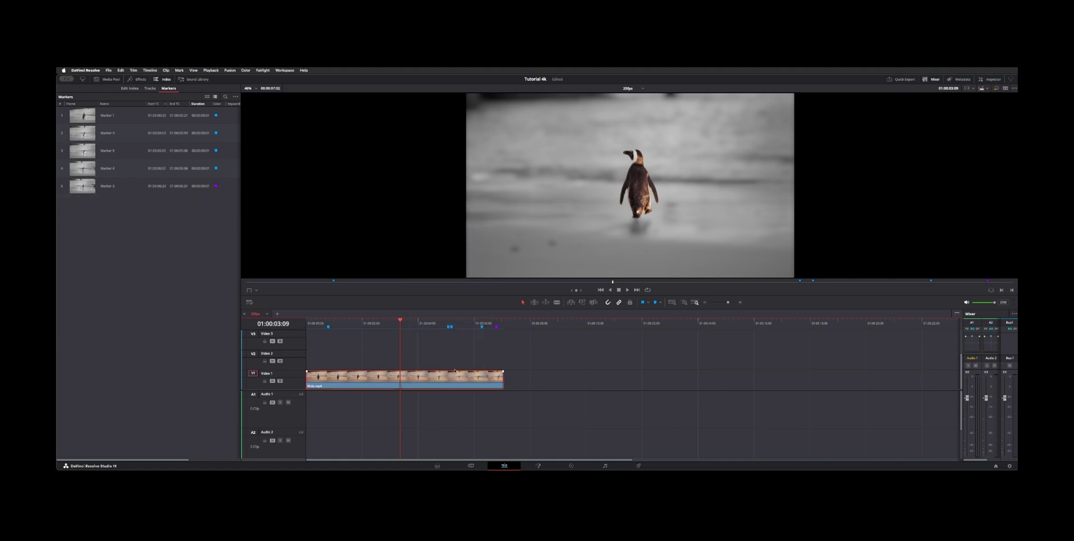
{"action": "key", "text": "super+z"}
{"action": "left_click", "coordinate": [466, 347]}
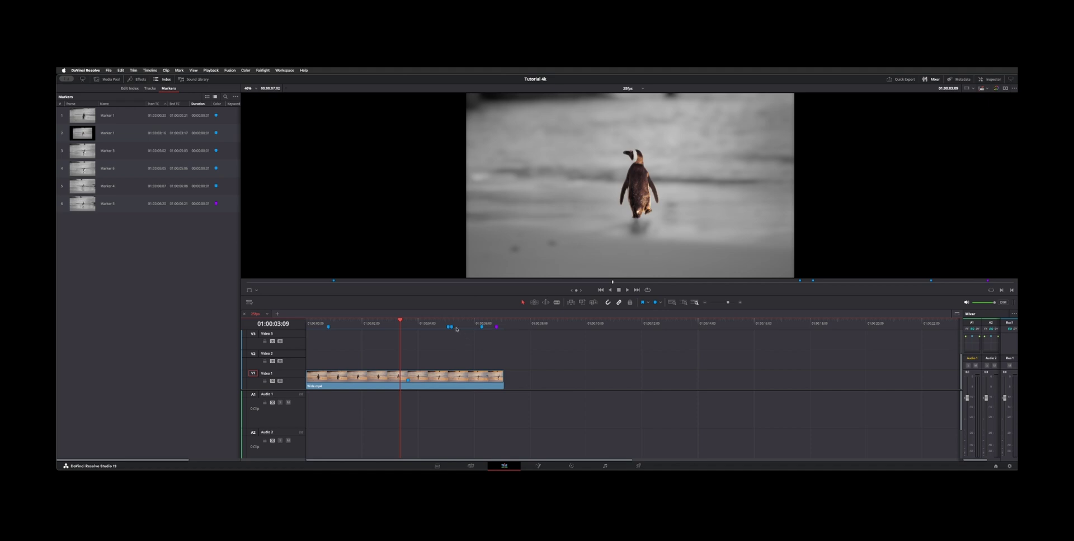
Use Clear All to remove the marker from the Wide.mp4 clip, then deselect it and reposition the playhead
{"action": "left_click", "coordinate": [498, 379]}
{"action": "left_click", "coordinate": [661, 303]}
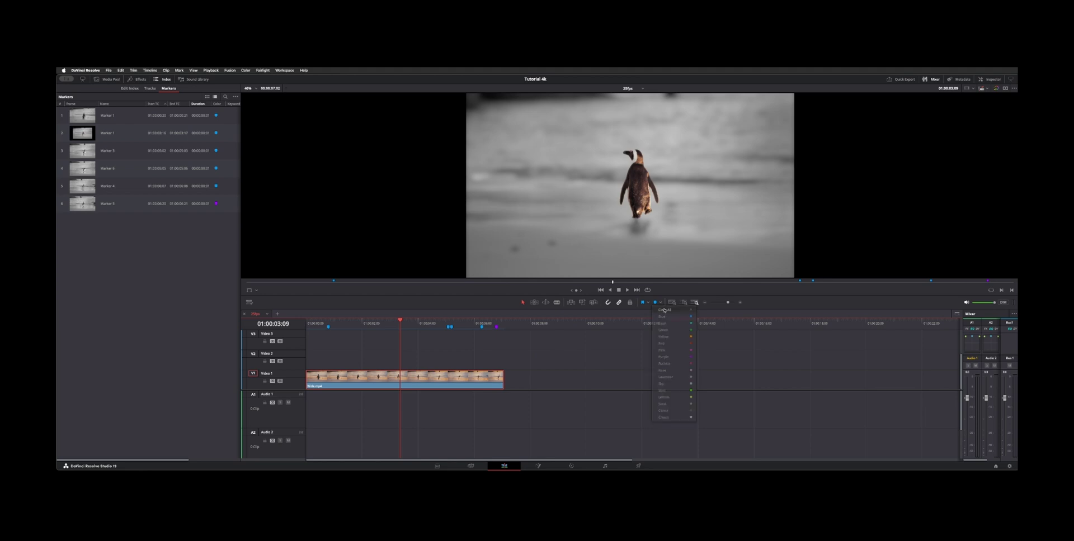
{"action": "left_click", "coordinate": [664, 310]}
{"action": "left_click", "coordinate": [513, 384]}
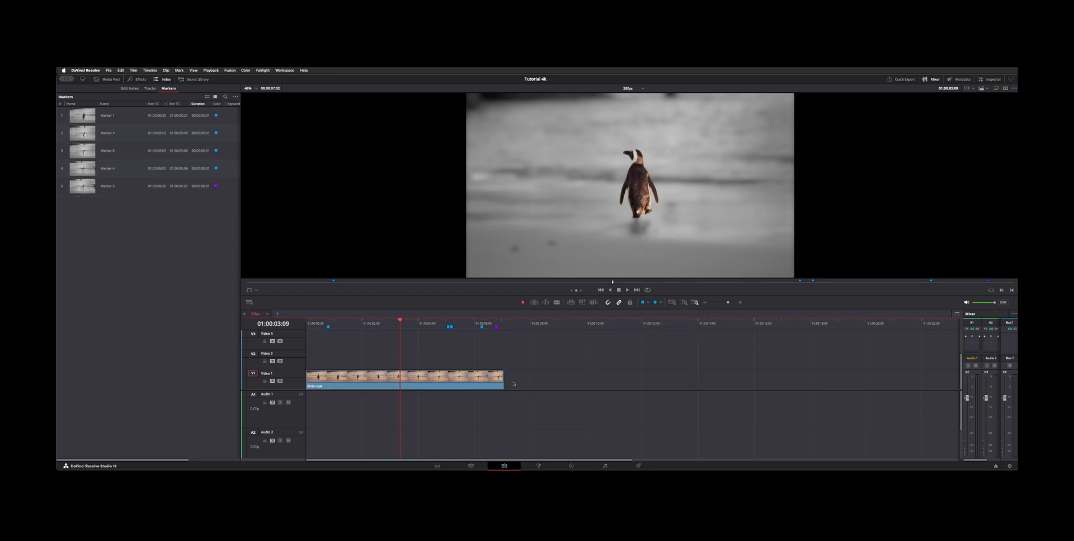
{"action": "left_click", "coordinate": [433, 327]}
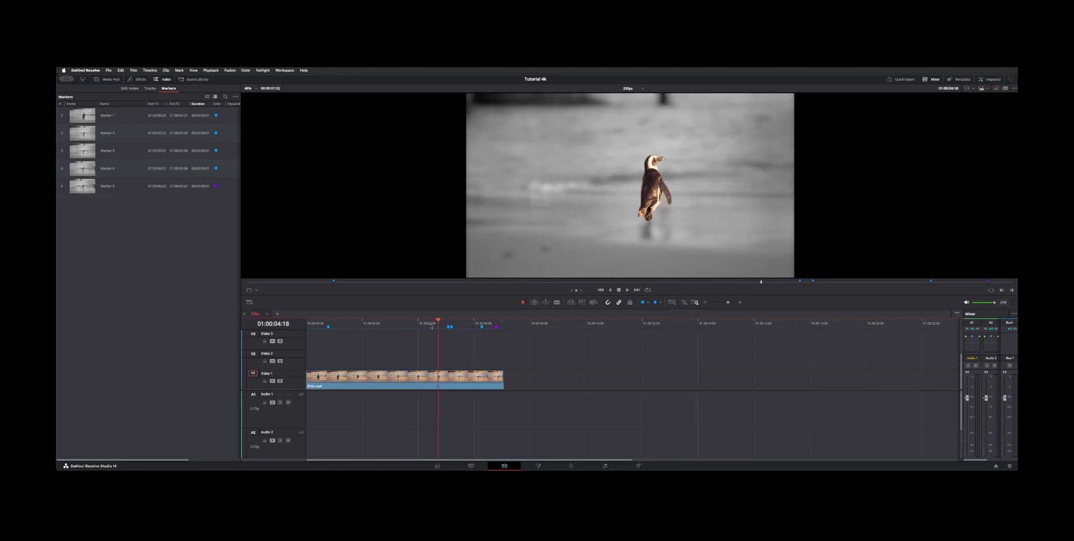
{"action": "left_click", "coordinate": [409, 327]}
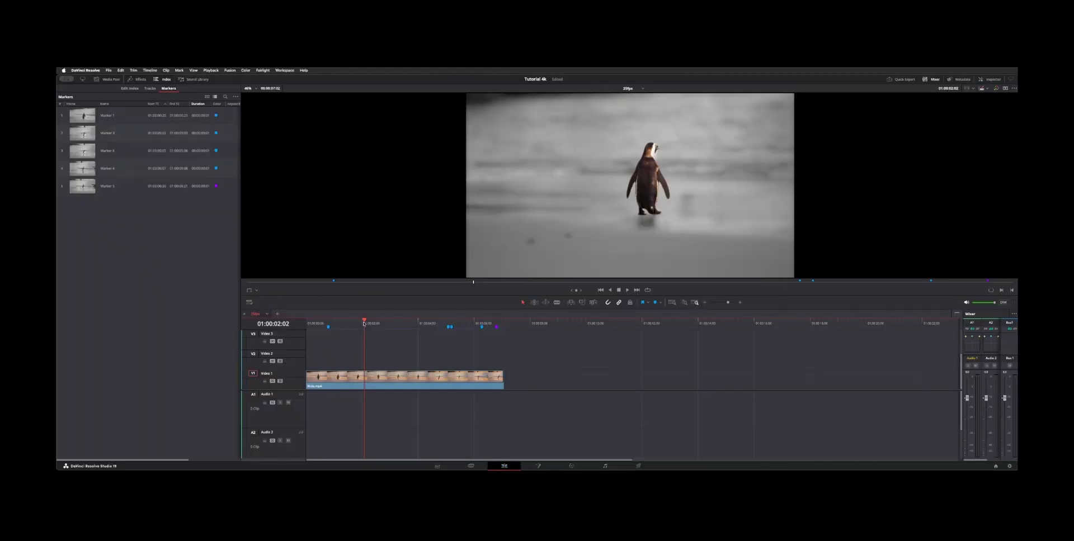
Mark an In/Out range starting at 01:00:02:02 and add a marker at the In point
{"action": "key", "text": "i"}
{"action": "key", "text": "space"}
{"action": "key", "text": "space"}
{"action": "key", "text": "o"}
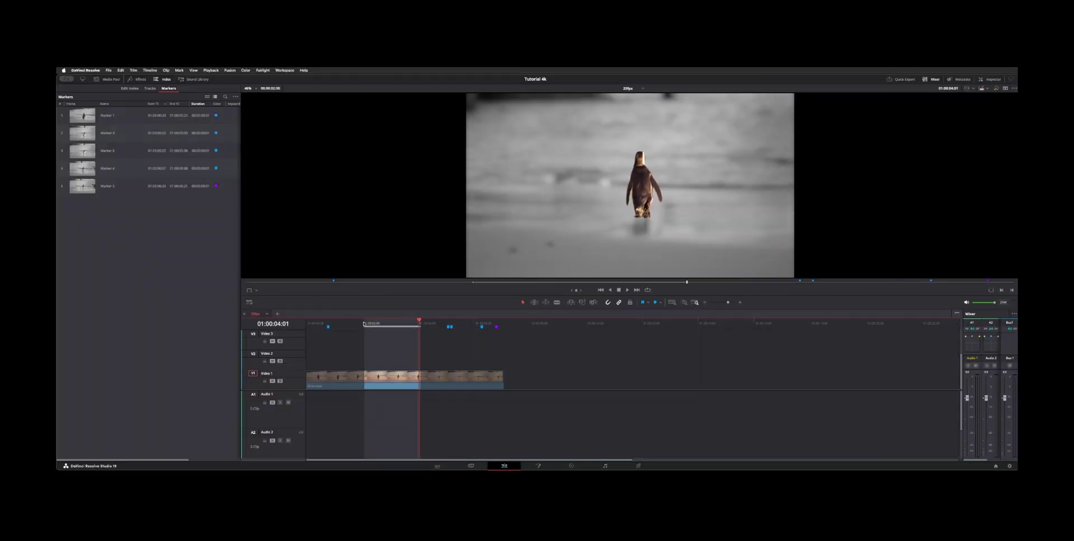
{"action": "left_click", "coordinate": [364, 323]}
{"action": "key", "text": "m"}
{"action": "key", "text": "m"}
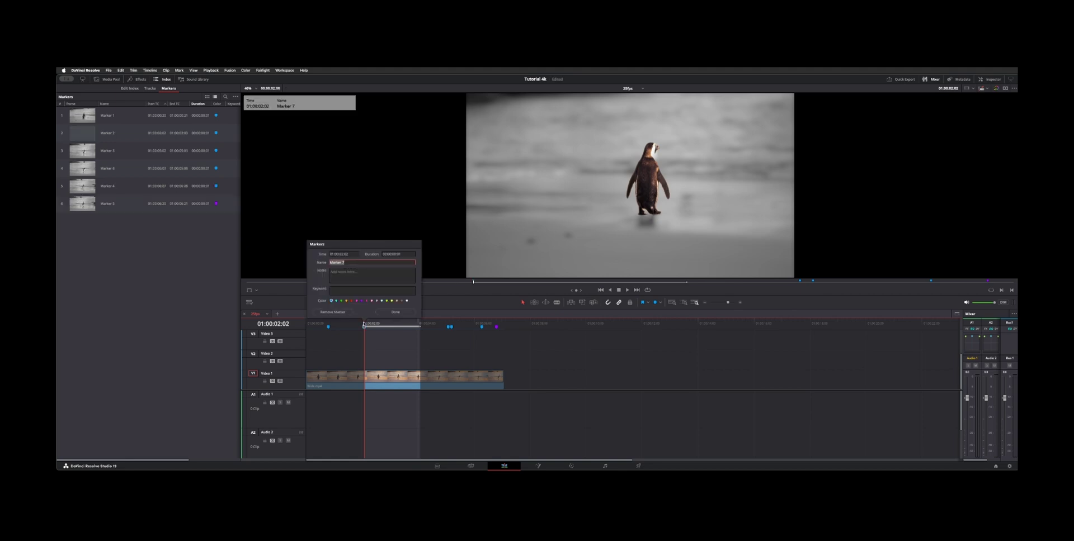
Convert the In/Out range into Marker 8, a 00:00:02:00 duration marker
{"action": "left_click", "coordinate": [364, 327]}
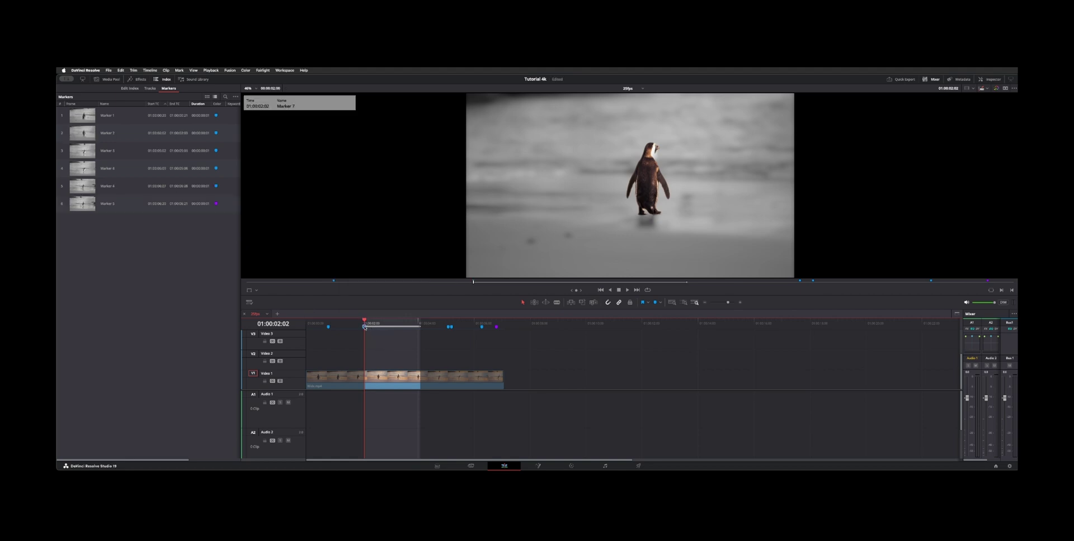
{"action": "double_click", "coordinate": [364, 326]}
{"action": "right_click", "coordinate": [364, 327]}
{"action": "left_click", "coordinate": [364, 328]}
{"action": "right_click", "coordinate": [364, 327]}
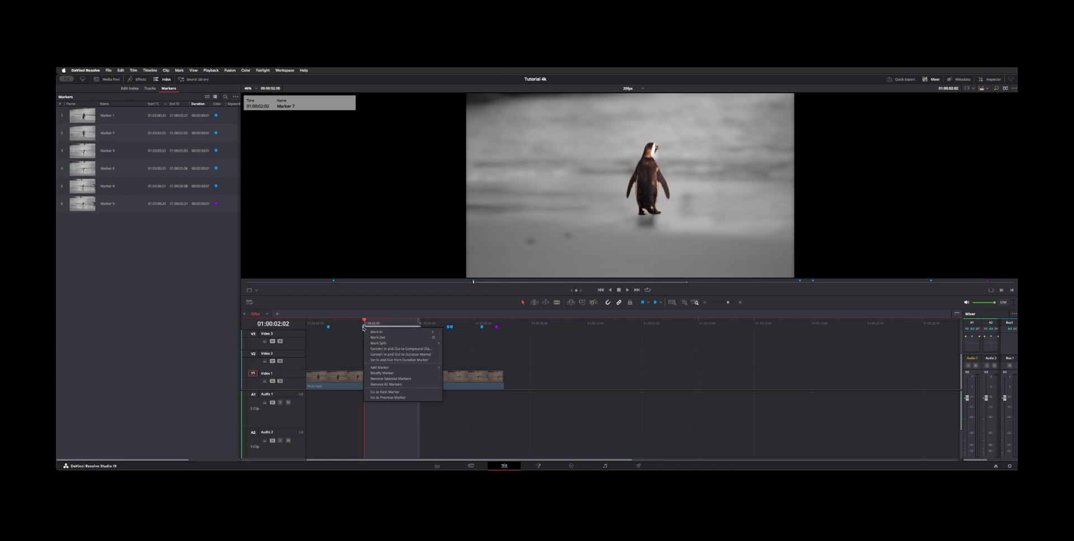
{"action": "left_click", "coordinate": [413, 354]}
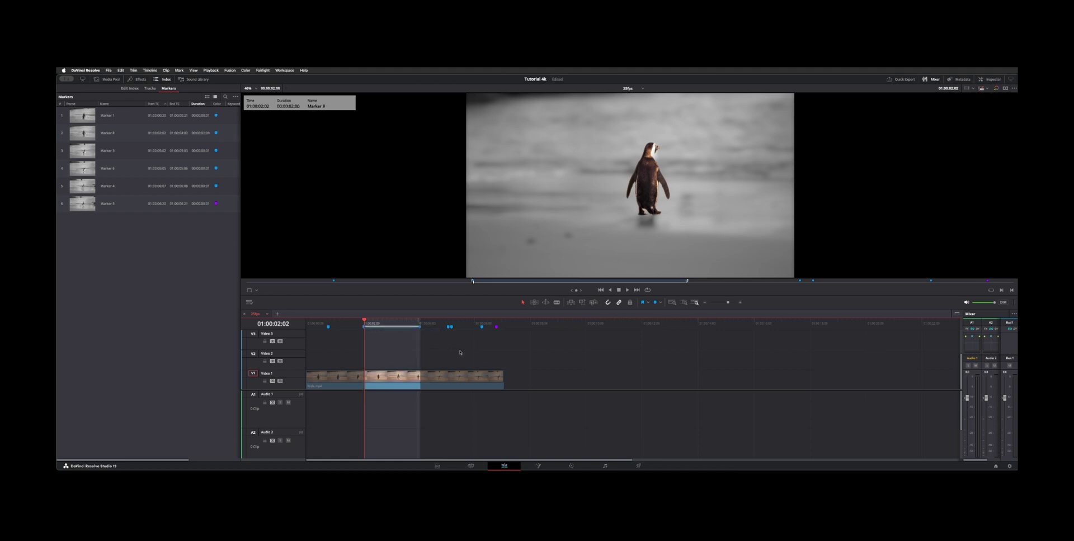
Clear the In/Out marks, jump to Marker 8 from the Markers list, and go to Fusion
{"action": "key", "text": "alt+x"}
{"action": "left_click_drag", "start_coordinate": [365, 323], "coordinate": [389, 325]}
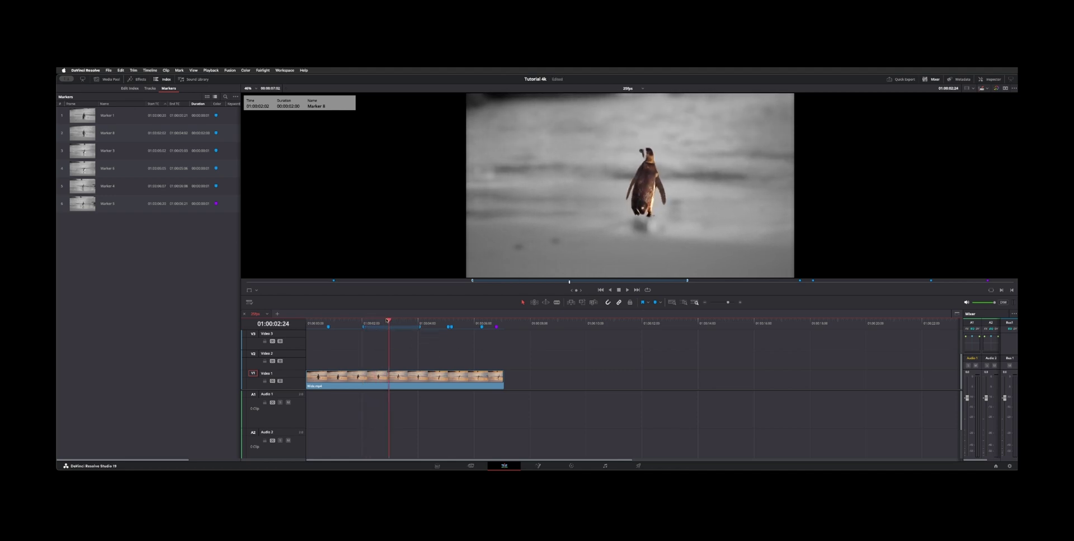
{"action": "left_click_drag", "start_coordinate": [388, 320], "coordinate": [392, 321]}
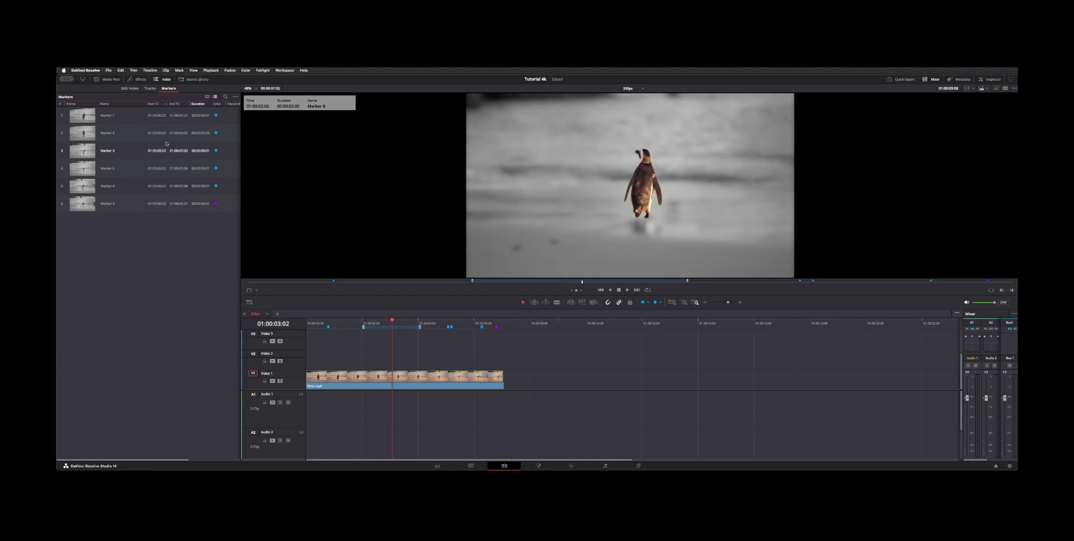
{"action": "left_click", "coordinate": [143, 136]}
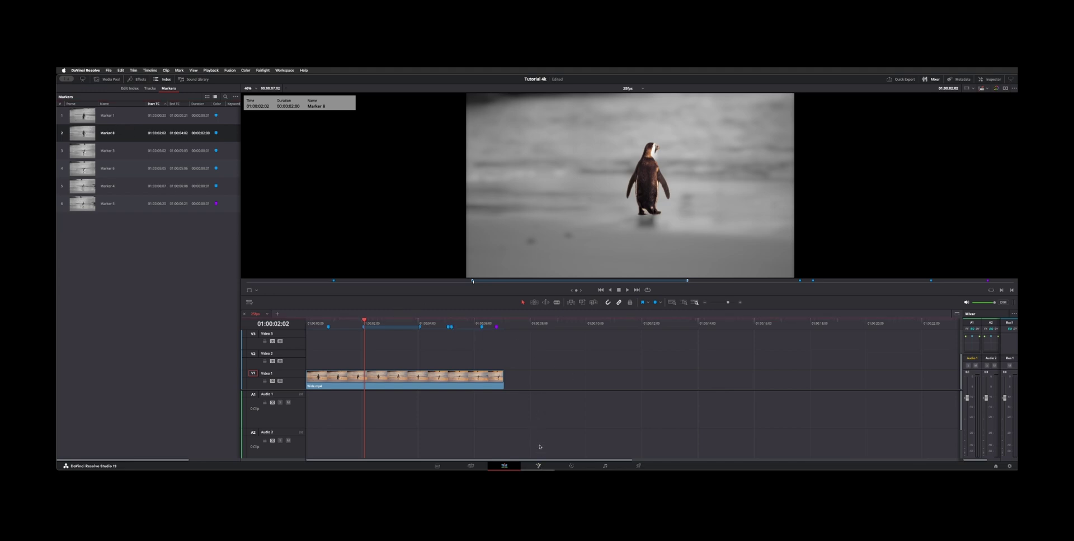
{"action": "left_click", "coordinate": [538, 465]}
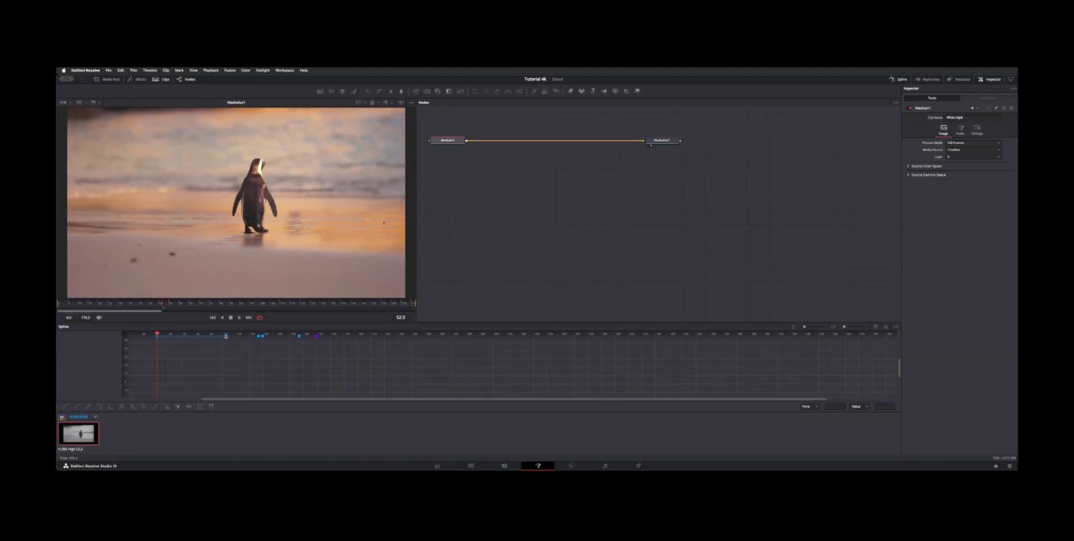
Select and nudge markers in the Fusion spline ruler, then jump to the Color page with Shift+6
{"action": "left_click", "coordinate": [262, 337]}
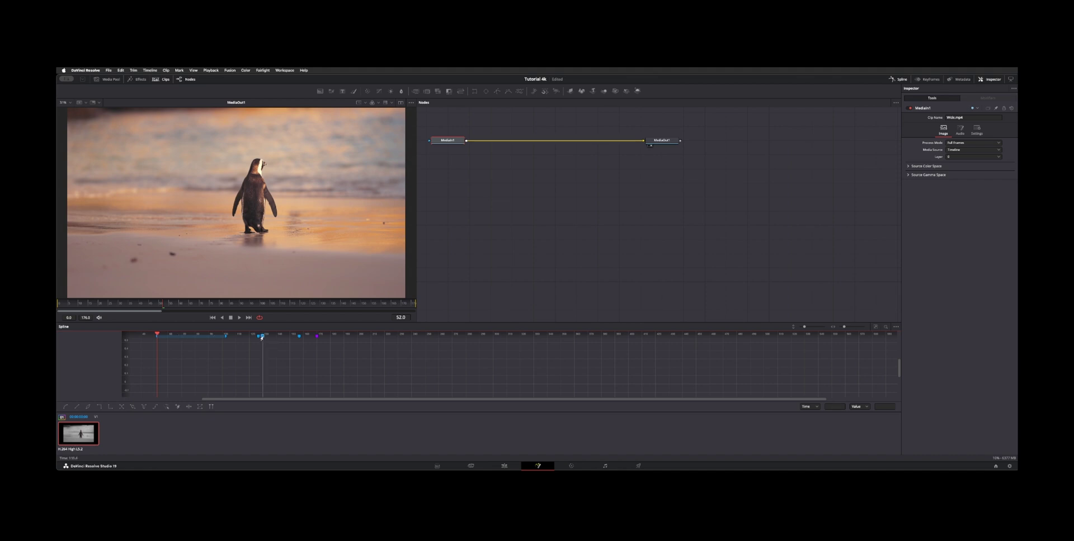
{"action": "left_click_drag", "start_coordinate": [262, 337], "coordinate": [271, 336]}
{"action": "left_click", "coordinate": [257, 337]}
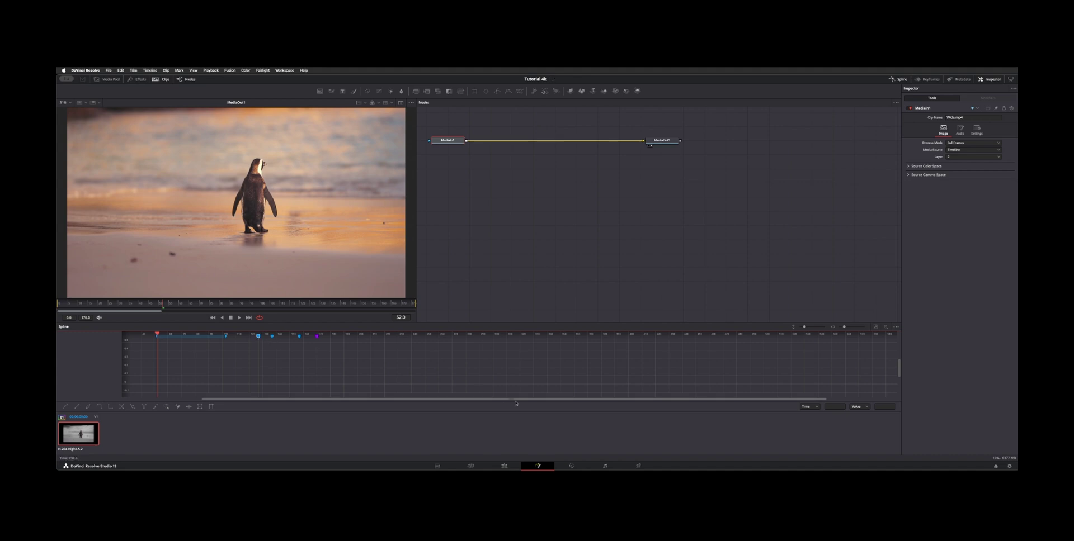
{"action": "key", "text": "shift+6"}
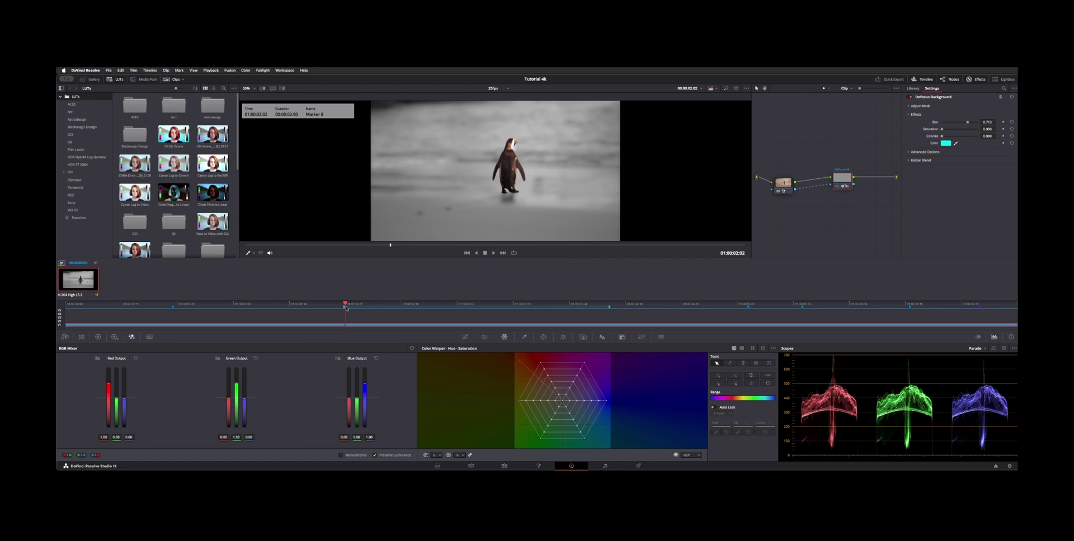
Jump back and forth between Marker 1 and Marker 8, then play the timeline on the Edit page
{"action": "key", "text": "shift+Up"}
{"action": "key", "text": "shift+Down"}
{"action": "key", "text": "shift+Up"}
{"action": "key", "text": "shift+Down"}
{"action": "key", "text": "shift+4"}
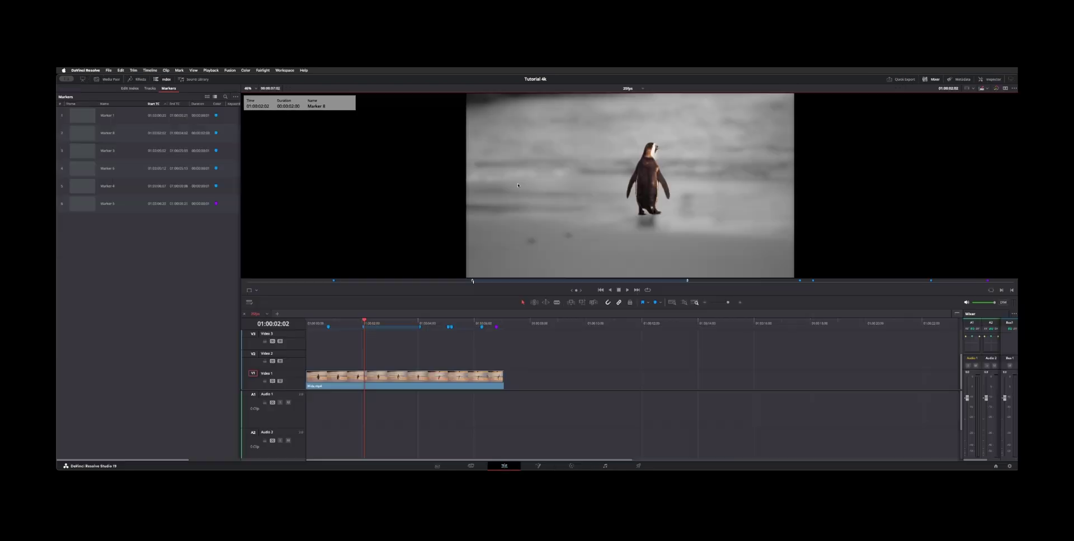
{"action": "key", "text": "space"}
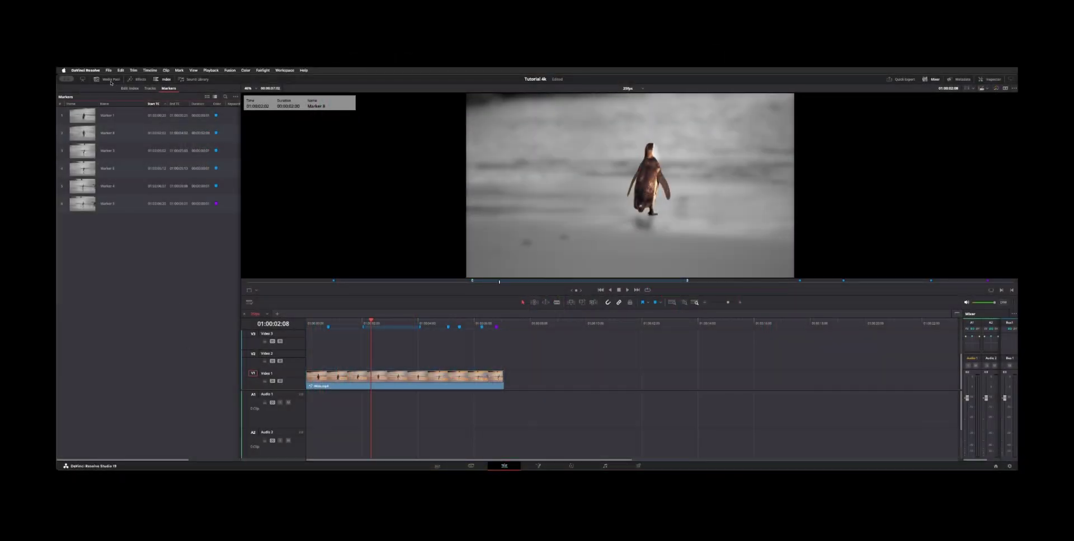
From the Media Pool's Timelines bin, export the middle timeline's markers to an EDL and save it
{"action": "left_click", "coordinate": [111, 80]}
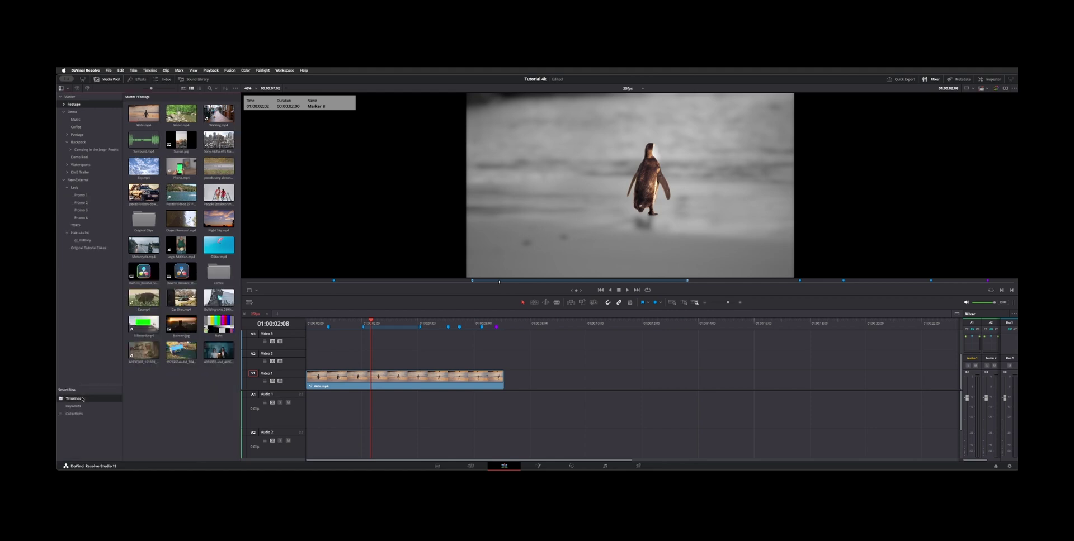
{"action": "left_click", "coordinate": [83, 399]}
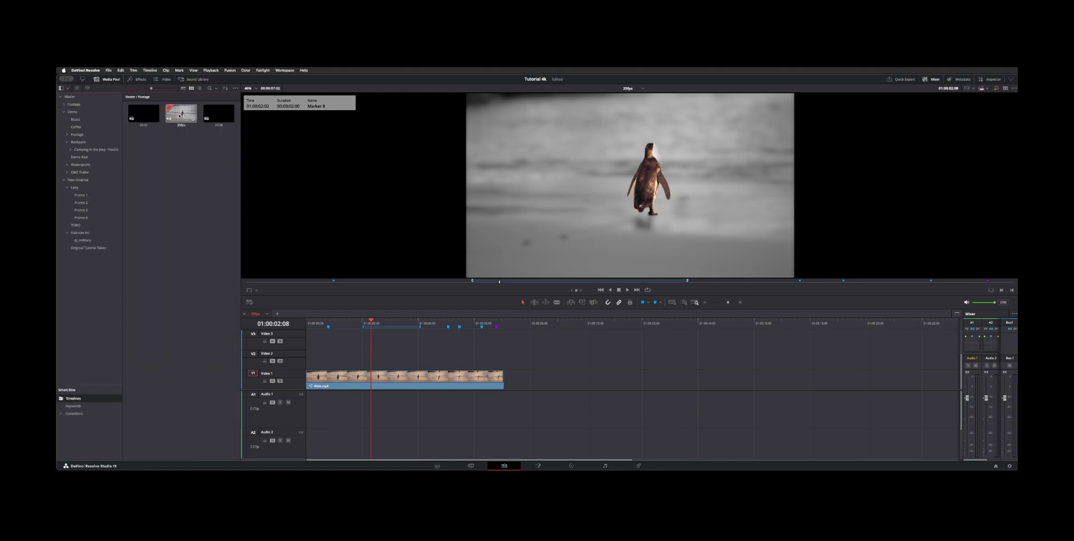
{"action": "right_click", "coordinate": [179, 116]}
{"action": "mouse_move", "coordinate": [224, 119]}
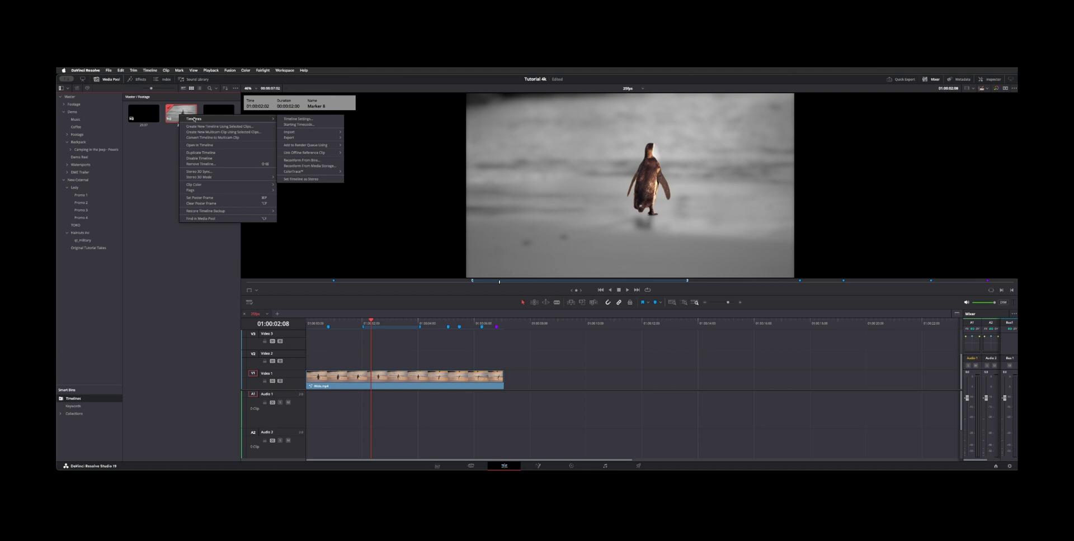
{"action": "mouse_move", "coordinate": [308, 138]}
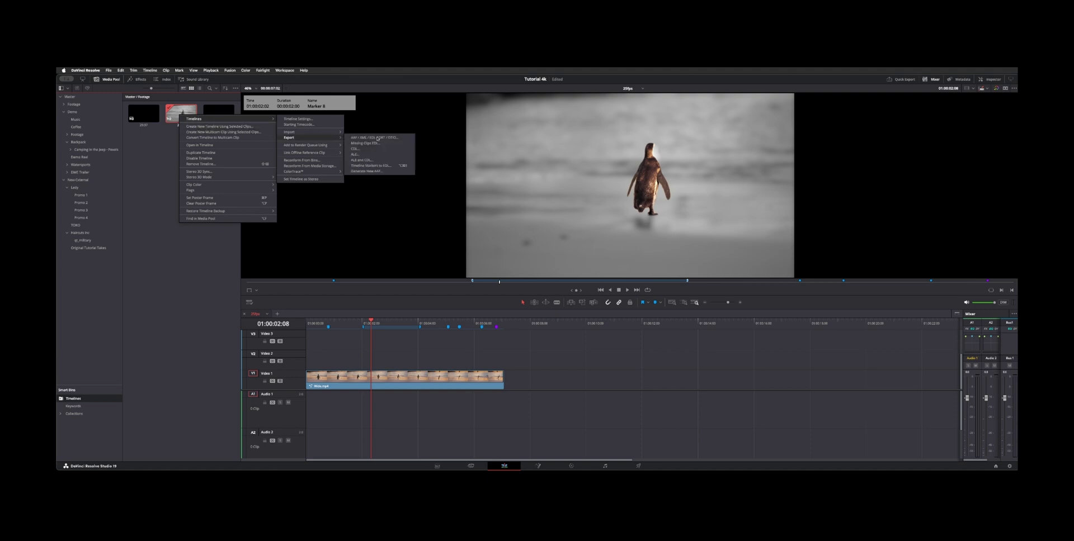
{"action": "left_click", "coordinate": [376, 166]}
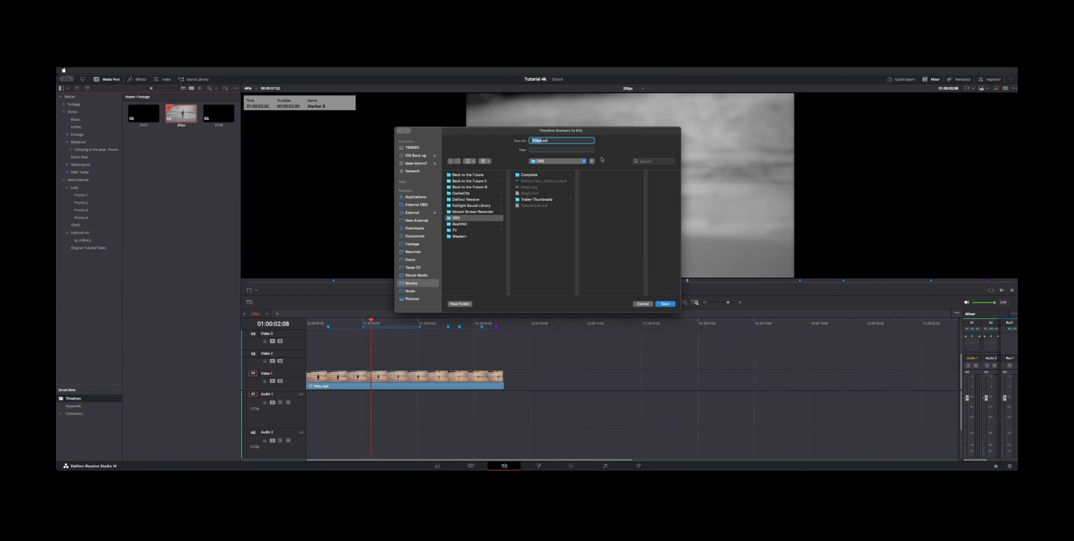
{"action": "key", "text": "Return"}
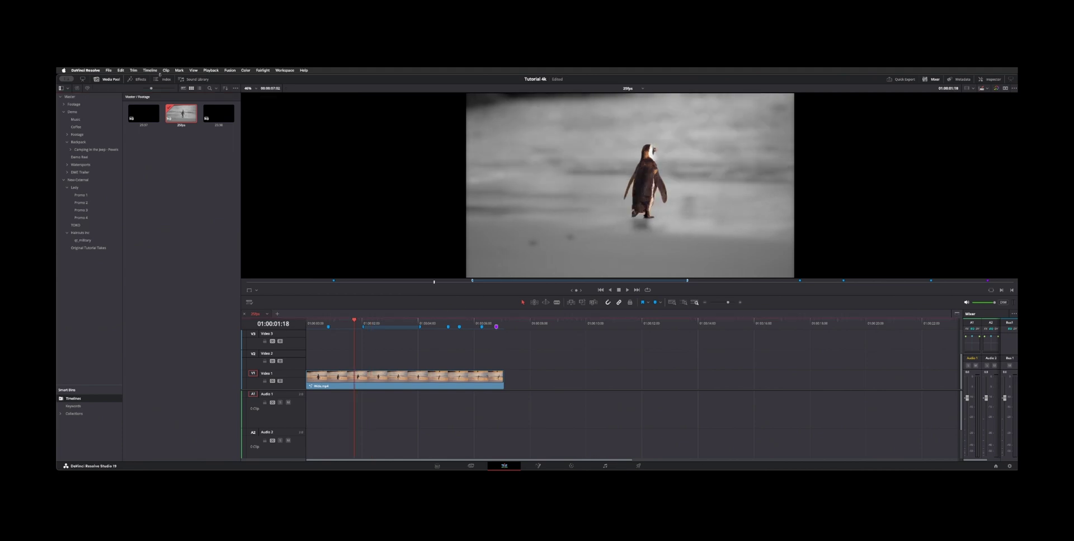
In the Markers index, filter to Show Only Purple markers, then switch back to Show All
{"action": "left_click", "coordinate": [164, 80]}
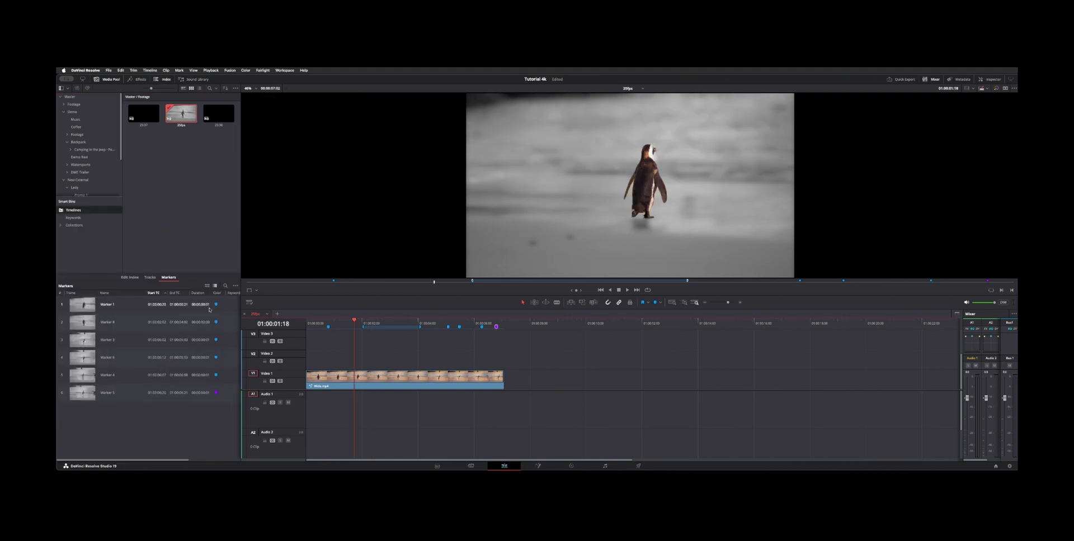
{"action": "left_click", "coordinate": [117, 79]}
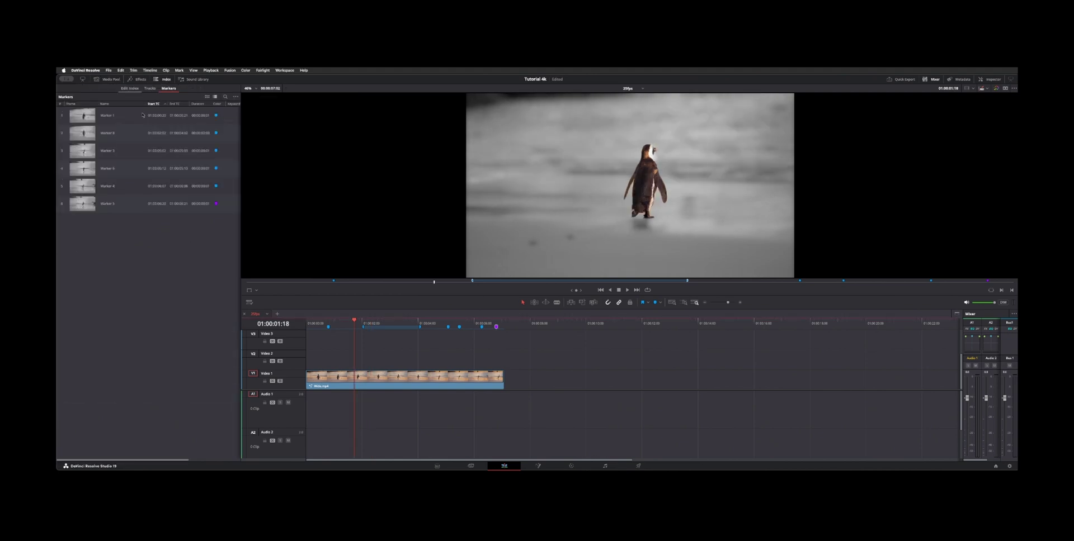
{"action": "left_click", "coordinate": [236, 96]}
{"action": "mouse_move", "coordinate": [255, 110]}
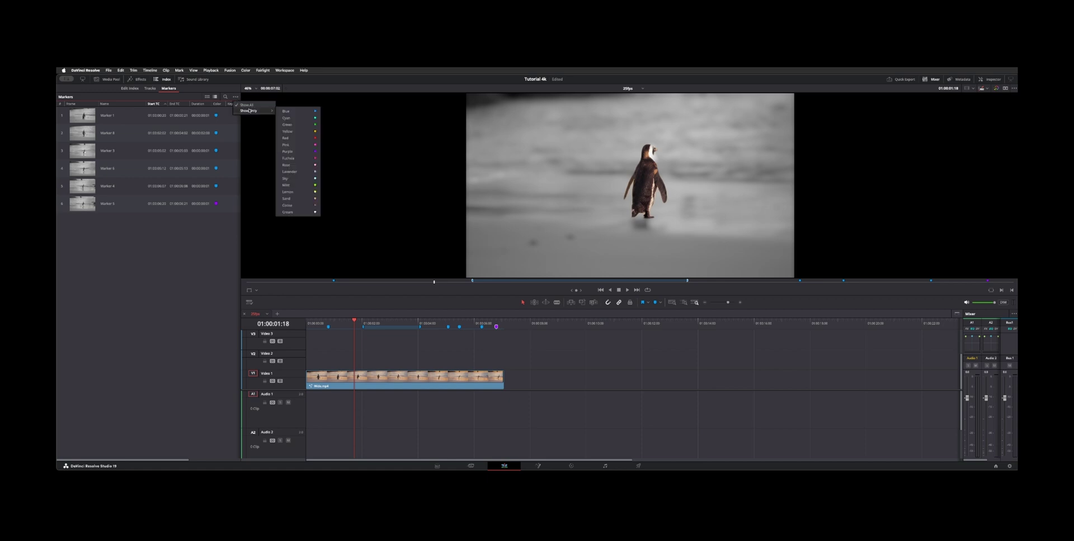
{"action": "left_click", "coordinate": [295, 152]}
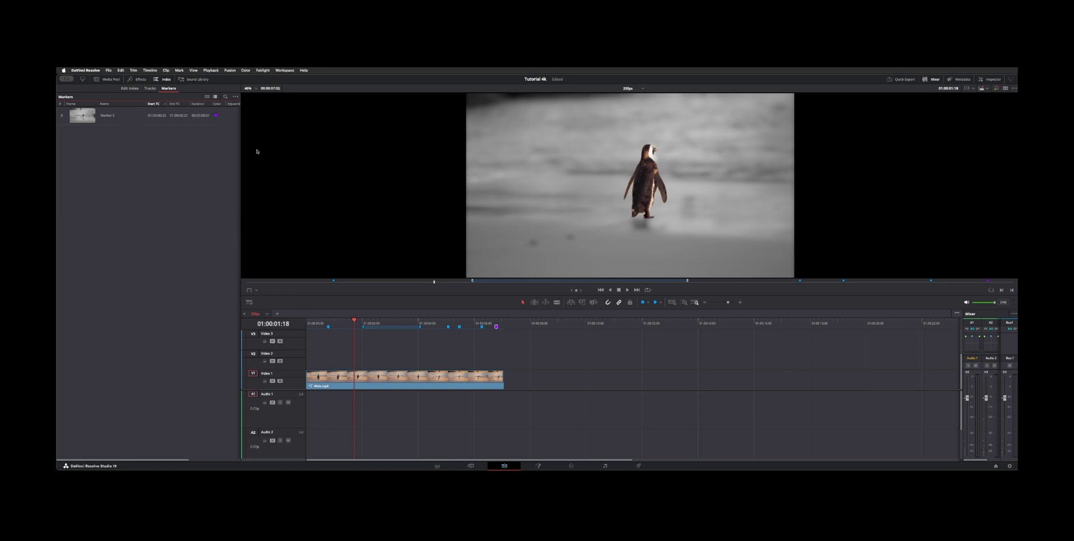
{"action": "left_click", "coordinate": [236, 97]}
{"action": "left_click", "coordinate": [247, 105]}
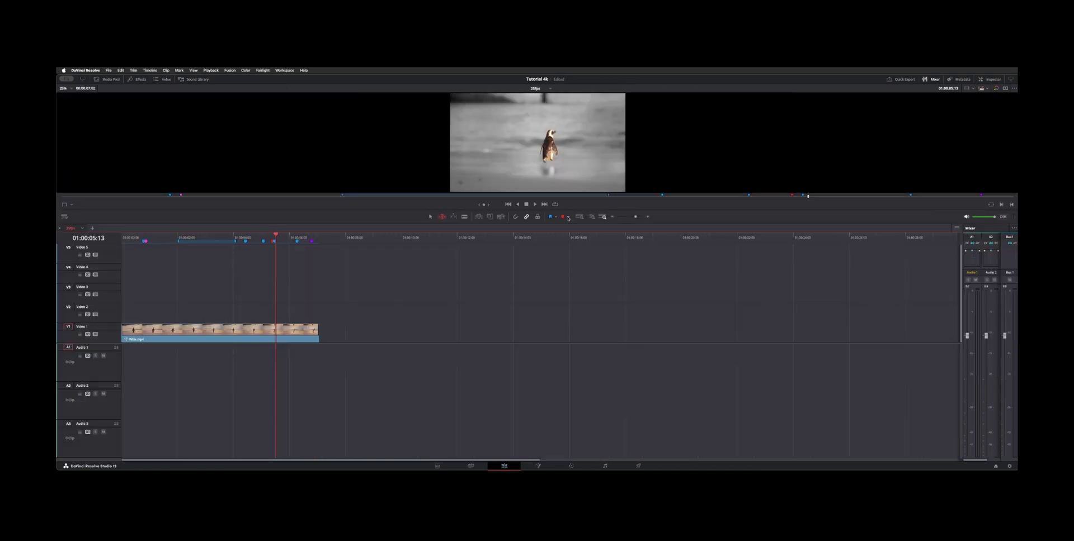
Set new markers to blue, then add pink Marker 13 at 01:00:09:16 and Marker 14 at 01:00:10:11
{"action": "left_click", "coordinate": [568, 218]}
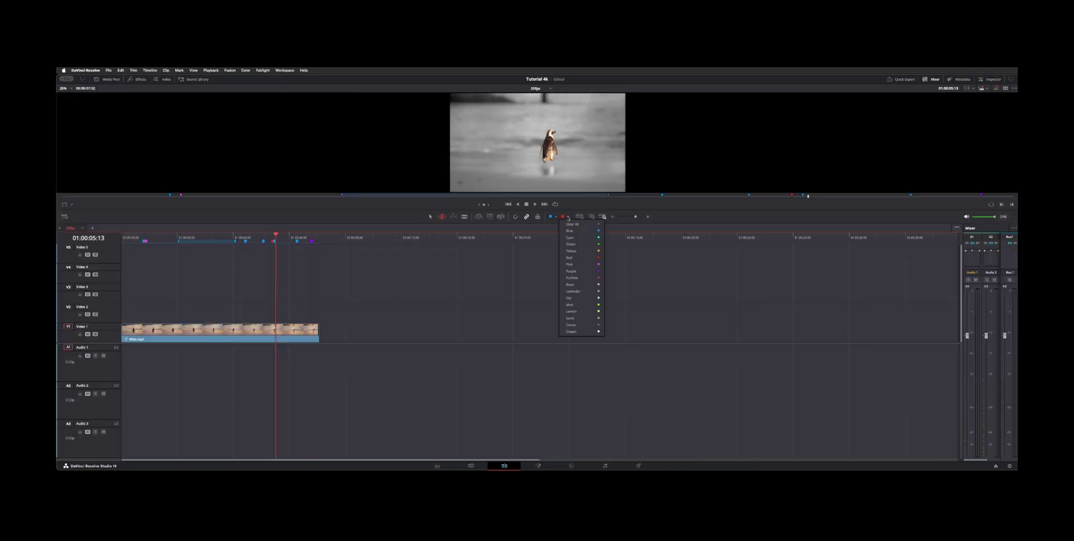
{"action": "left_click", "coordinate": [569, 230]}
{"action": "left_click", "coordinate": [392, 236]}
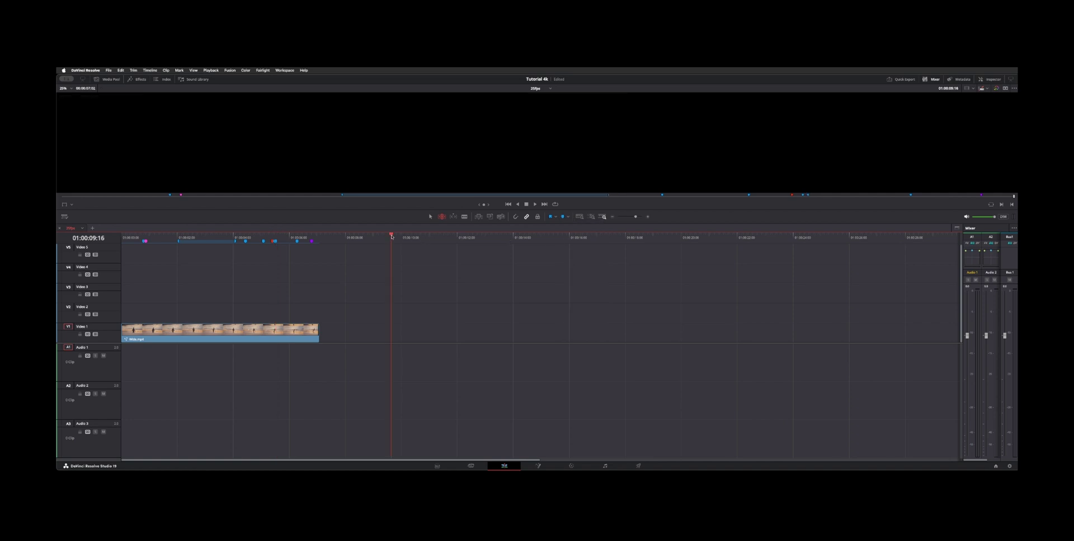
{"action": "key", "text": "m"}
{"action": "key", "text": "m"}
{"action": "left_click", "coordinate": [384, 215]}
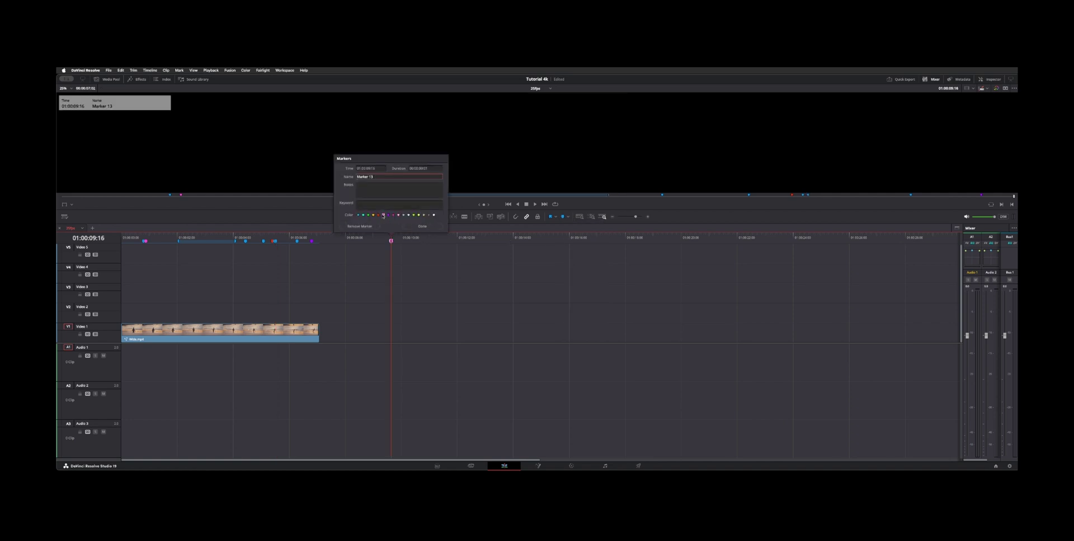
{"action": "left_click", "coordinate": [420, 226]}
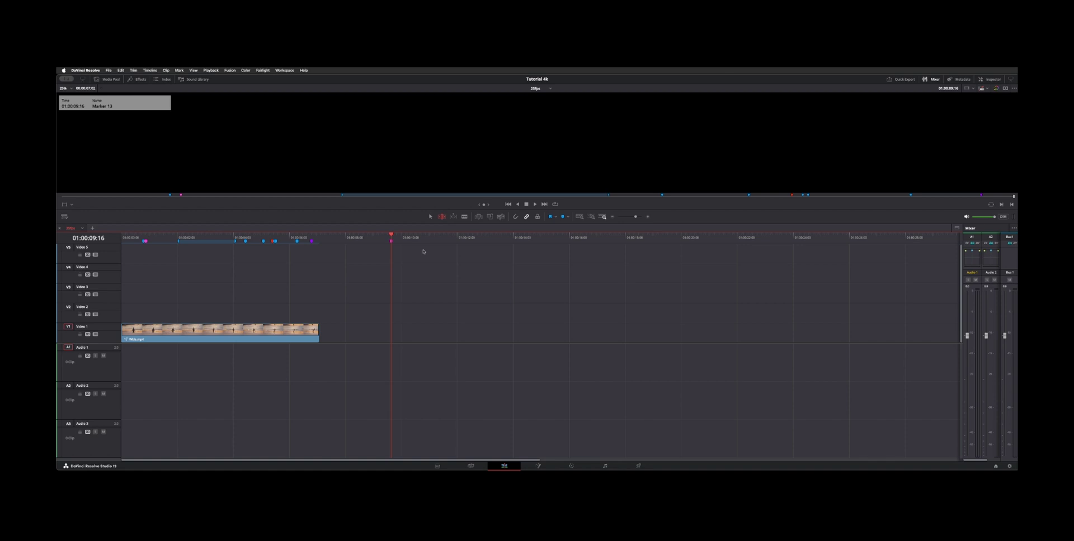
{"action": "left_click", "coordinate": [411, 244]}
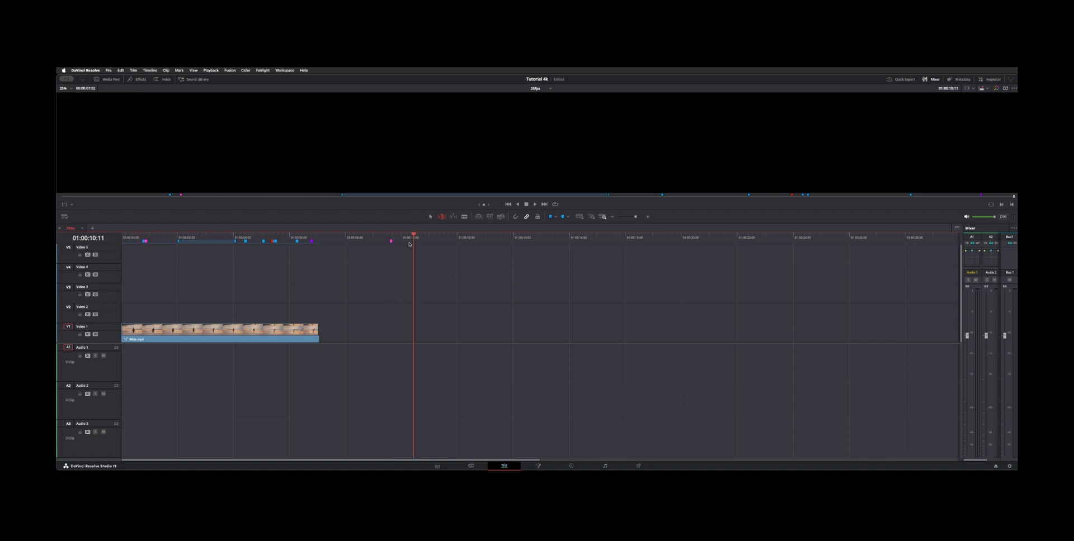
{"action": "key", "text": "m"}
{"action": "key", "text": "m"}
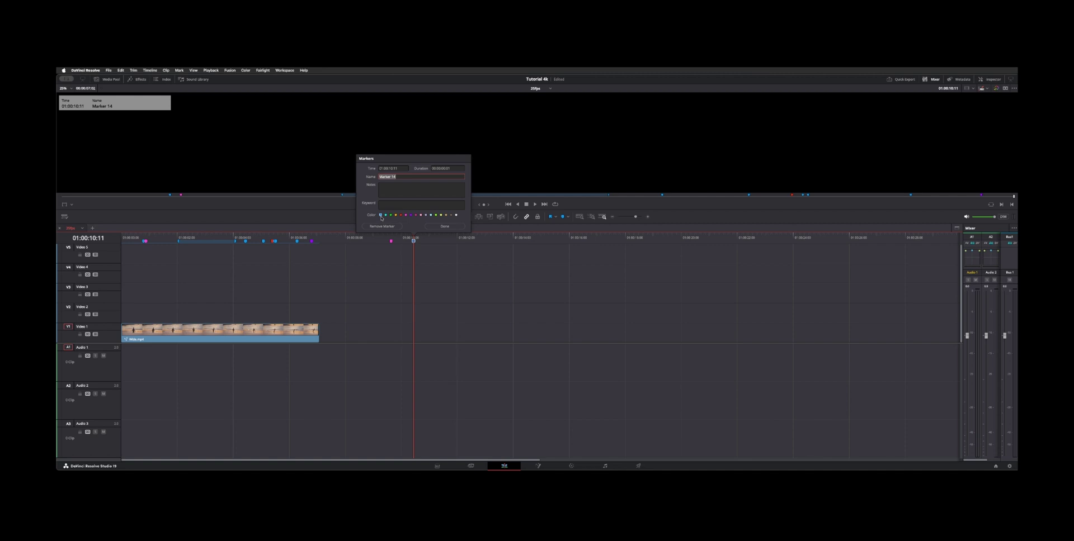
{"action": "left_click", "coordinate": [444, 226]}
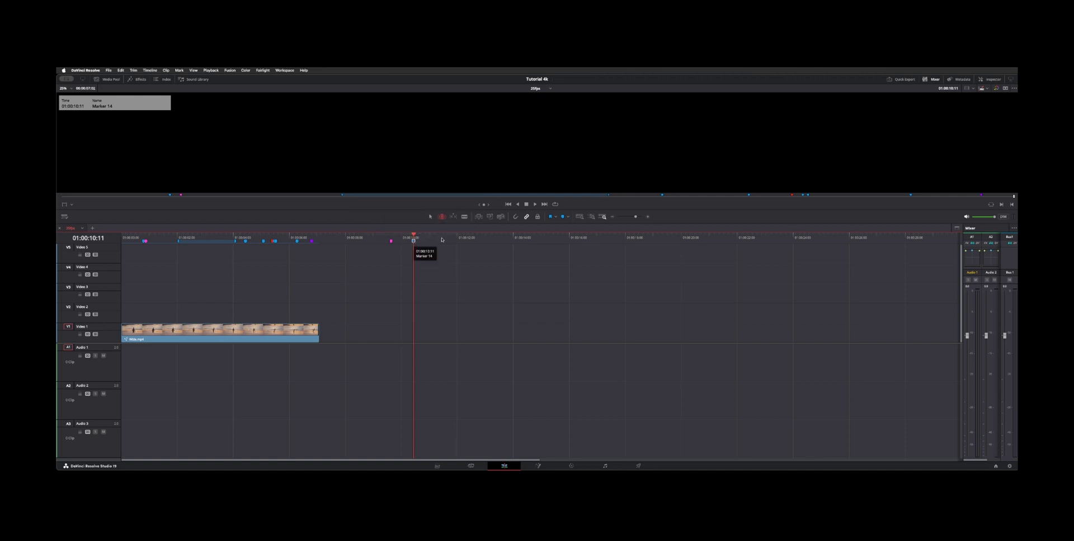
Switch the marker colour to red and add Marker 15 at 01:00:10:14
{"action": "left_click", "coordinate": [568, 217]}
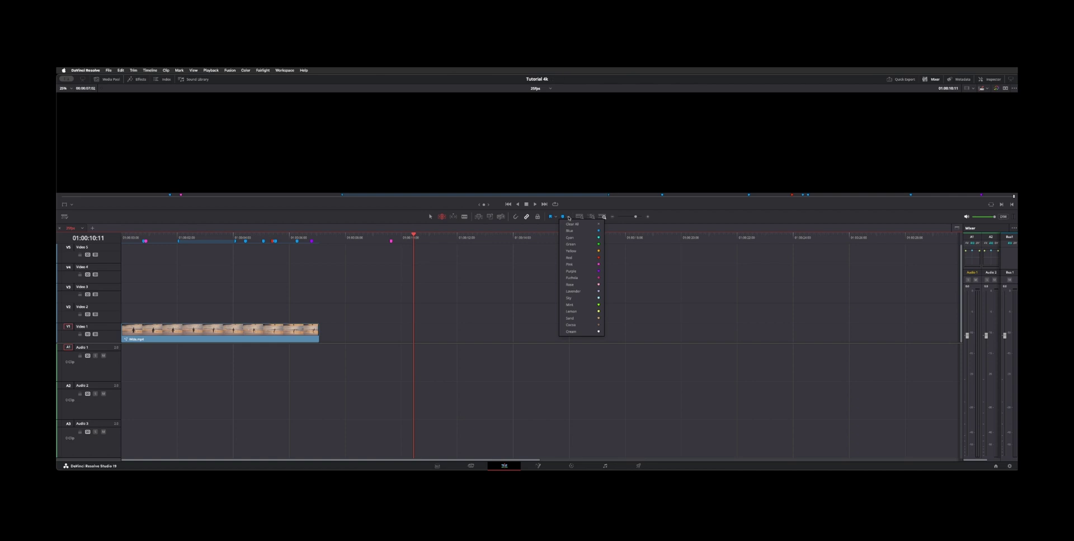
{"action": "left_click", "coordinate": [575, 261]}
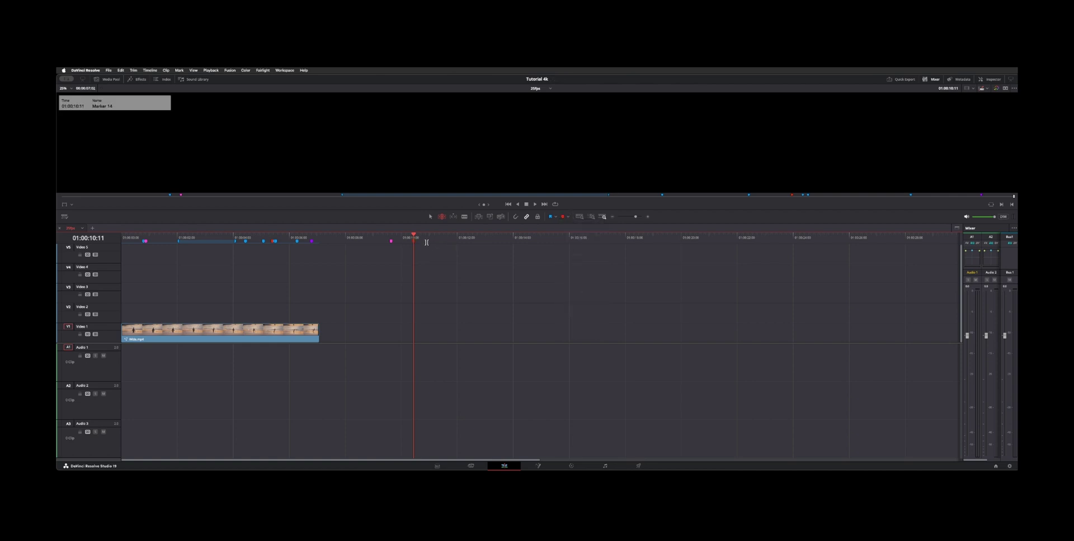
{"action": "left_click_drag", "start_coordinate": [413, 242], "coordinate": [368, 242]}
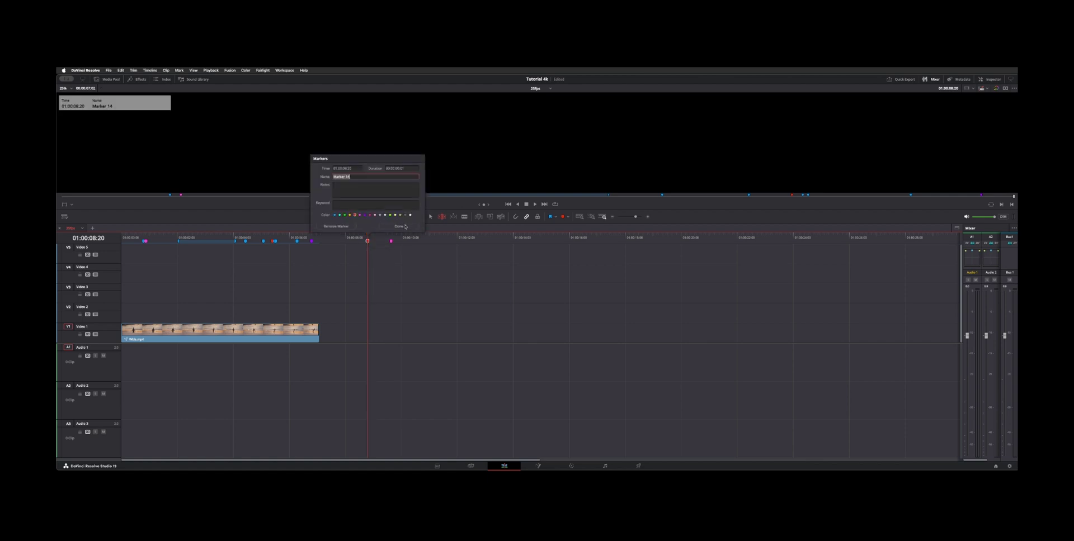
{"action": "left_click", "coordinate": [417, 242]}
{"action": "key", "text": "m"}
{"action": "key", "text": "m"}
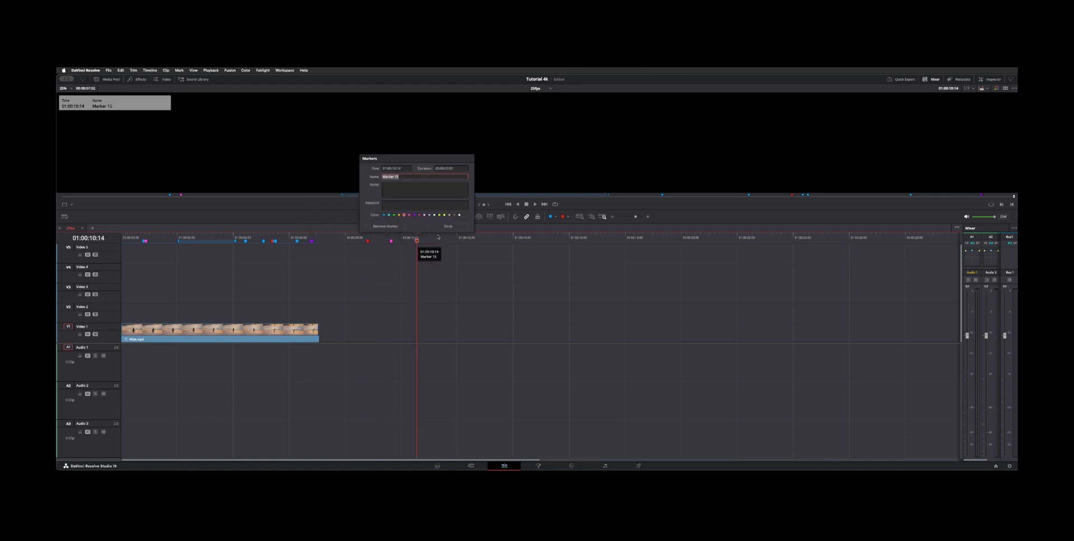
{"action": "key", "text": "Return"}
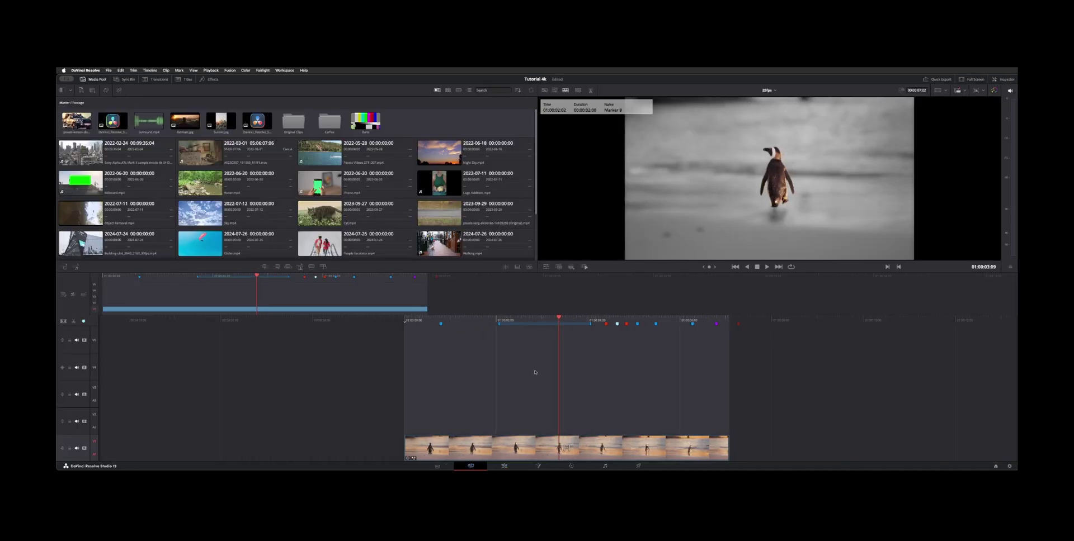
On the Cut page, step the playhead back to 01:00:00:18 and forward to 01:00:01:16, then return to Edit
{"action": "key", "text": "Left"}
{"action": "key", "text": "Left"}
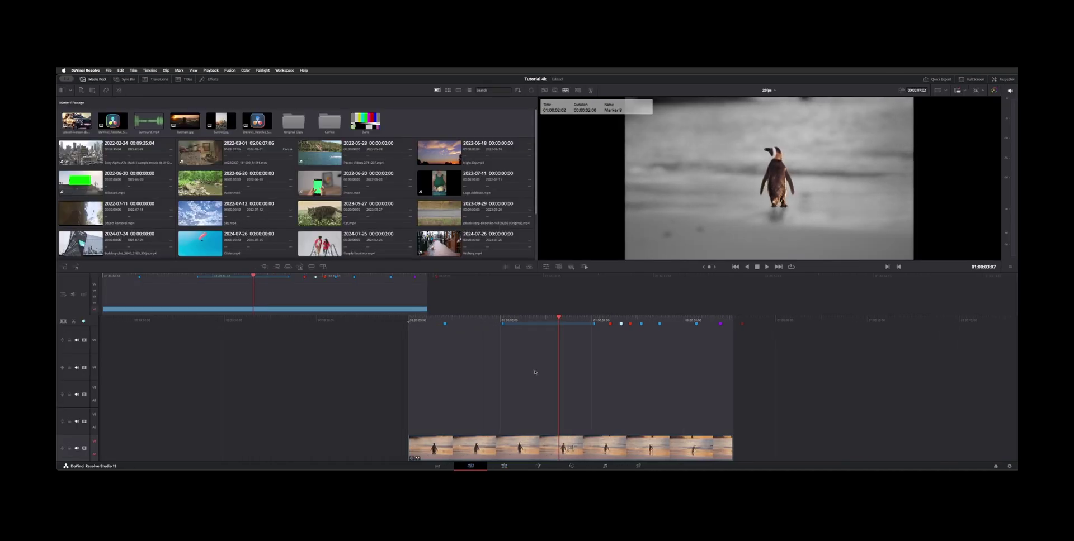
{"action": "key", "text": "Left"}
{"action": "key", "text": "Left"}
{"action": "key", "text": "Left"}
{"action": "key", "text": "Left"}
{"action": "key", "text": "Left"}
{"action": "key", "text": "Left"}
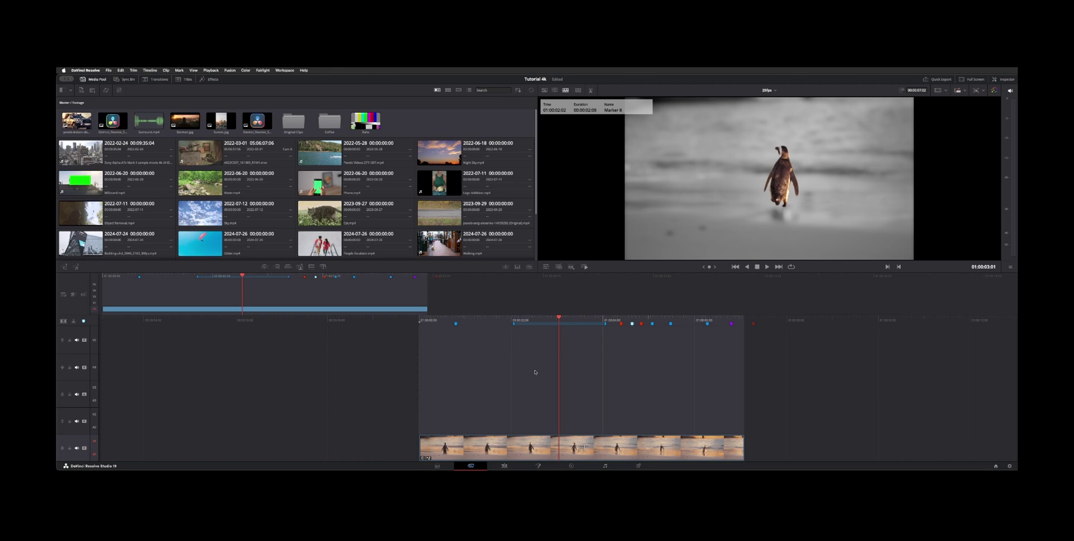
{"action": "key", "text": "Left"}
{"action": "key", "text": "Left"}
{"action": "key", "text": "Left"}
{"action": "key", "text": "Left"}
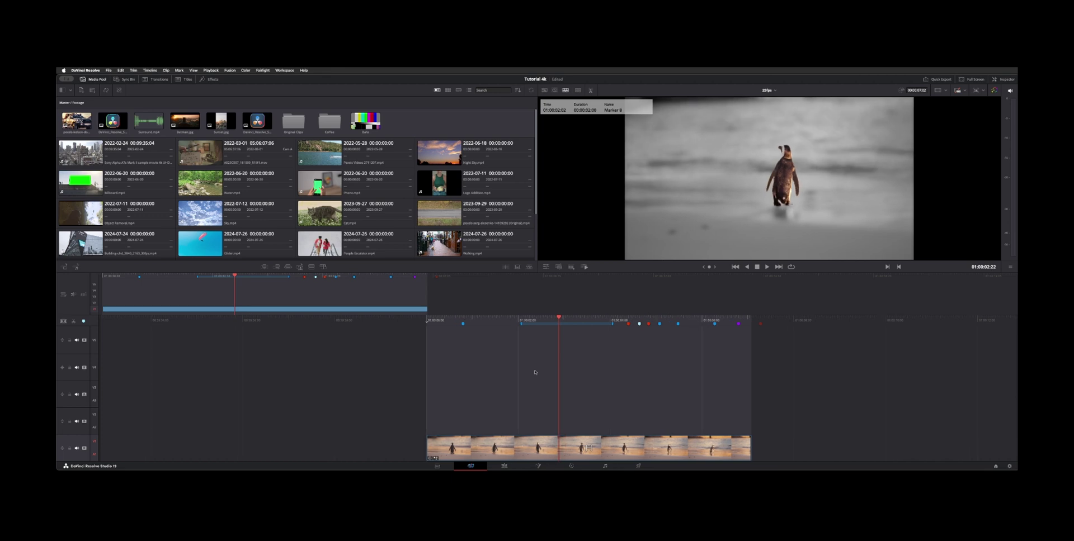
{"action": "key", "text": "Left"}
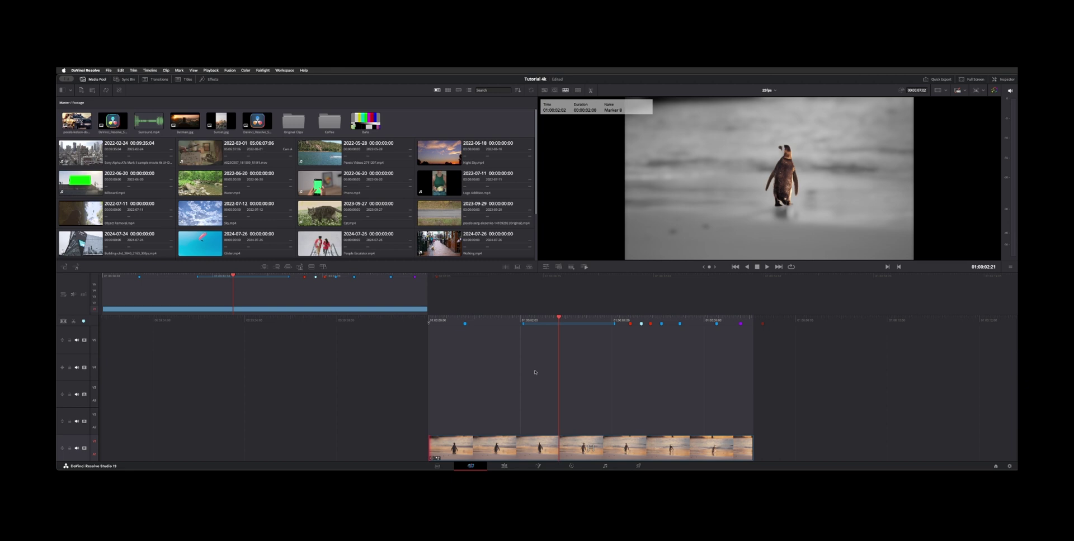
{"action": "key", "text": "Left"}
{"action": "key", "text": "Left"}
{"action": "key", "text": "Left"}
{"action": "key", "text": "Left"}
{"action": "key", "text": "Left"}
{"action": "key", "text": "Left"}
{"action": "key", "text": "Left"}
{"action": "key", "text": "Left"}
{"action": "key", "text": "Left"}
{"action": "key", "text": "Left"}
{"action": "key", "text": "Left"}
{"action": "key", "text": "Left"}
{"action": "key", "text": "Left"}
{"action": "key", "text": "Left"}
{"action": "key", "text": "Left"}
{"action": "key", "text": "Left"}
{"action": "key", "text": "Left"}
{"action": "key", "text": "Left"}
{"action": "key", "text": "Left"}
{"action": "key", "text": "Left"}
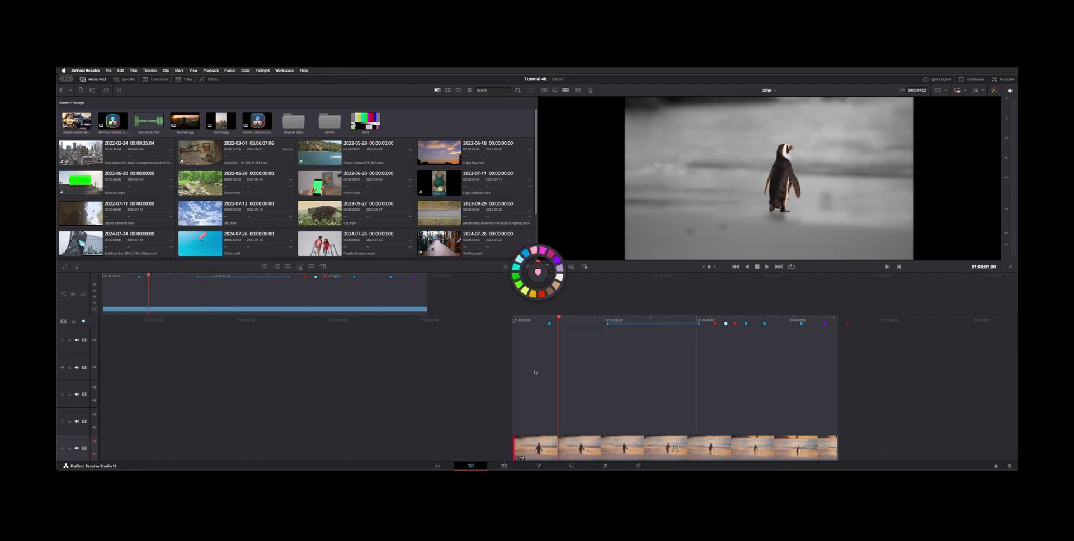
{"action": "key", "text": "Left"}
{"action": "key", "text": "Left"}
{"action": "key", "text": "Left"}
{"action": "key", "text": "Left"}
{"action": "key", "text": "Left"}
{"action": "key", "text": "Left"}
{"action": "key", "text": "Left"}
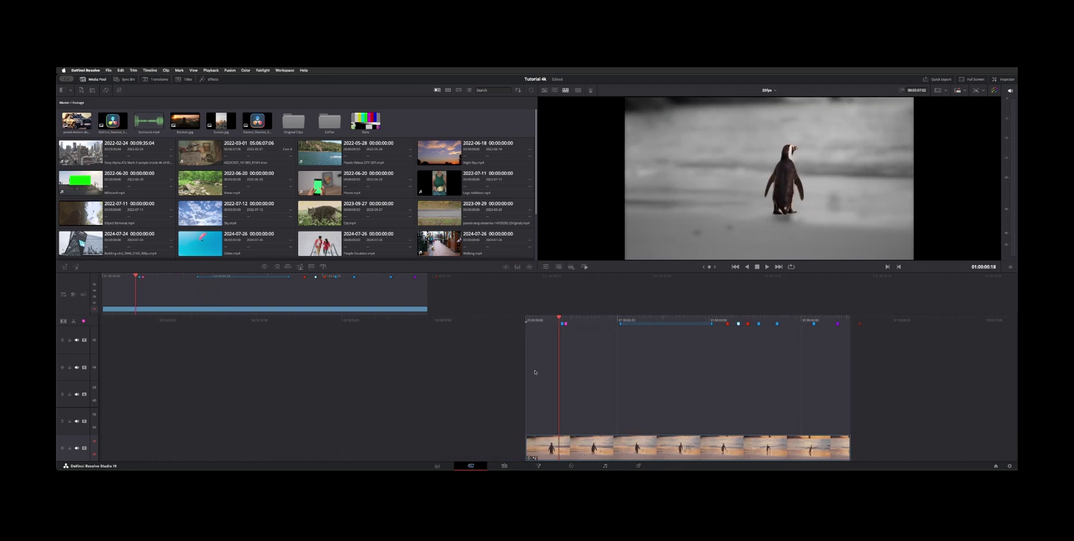
{"action": "key", "text": "Right"}
{"action": "key", "text": "Right"}
{"action": "key", "text": "Right"}
{"action": "key", "text": "Right"}
{"action": "key", "text": "Right"}
{"action": "key", "text": "Right"}
{"action": "key", "text": "Right"}
{"action": "key", "text": "Right"}
{"action": "key", "text": "Right"}
{"action": "key", "text": "Right"}
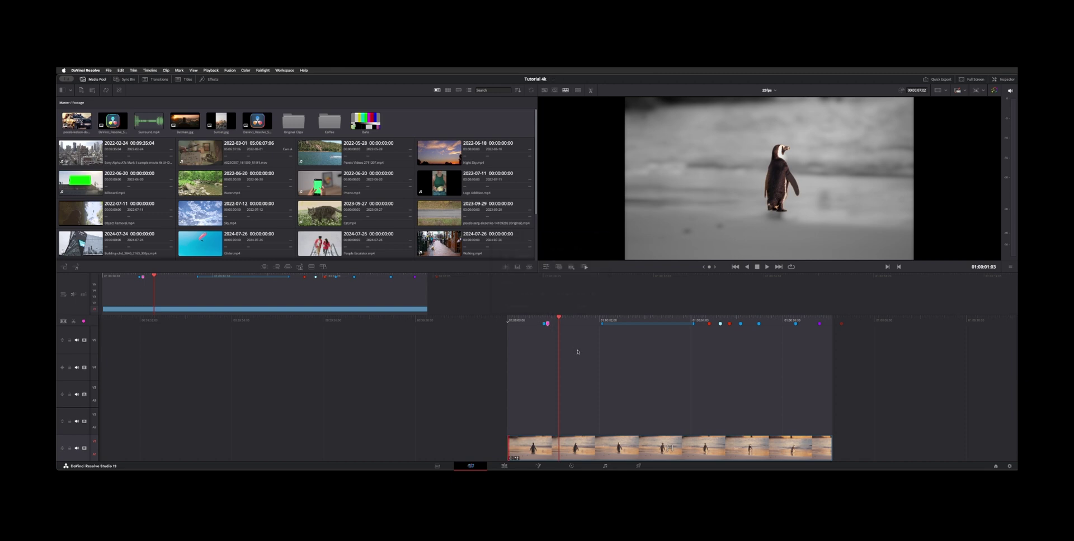
{"action": "key", "text": "Right"}
{"action": "key", "text": "Right"}
{"action": "key", "text": "Right"}
{"action": "key", "text": "Right"}
{"action": "key", "text": "Right"}
{"action": "key", "text": "Right"}
{"action": "key", "text": "Right"}
{"action": "key", "text": "Right"}
{"action": "key", "text": "Right"}
{"action": "key", "text": "Right"}
{"action": "key", "text": "Right"}
{"action": "key", "text": "Right"}
{"action": "key", "text": "Right"}
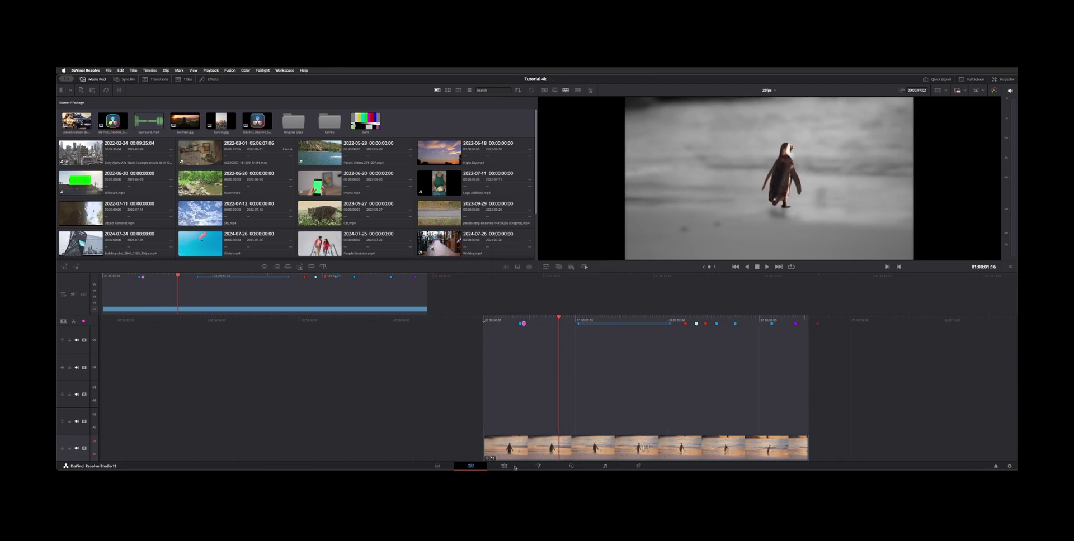
{"action": "left_click", "coordinate": [504, 466]}
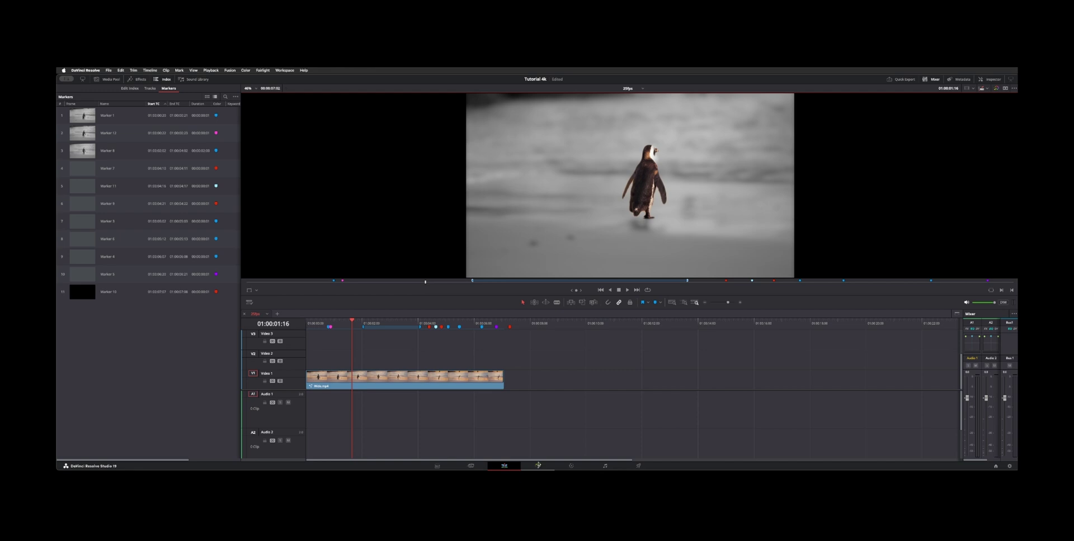